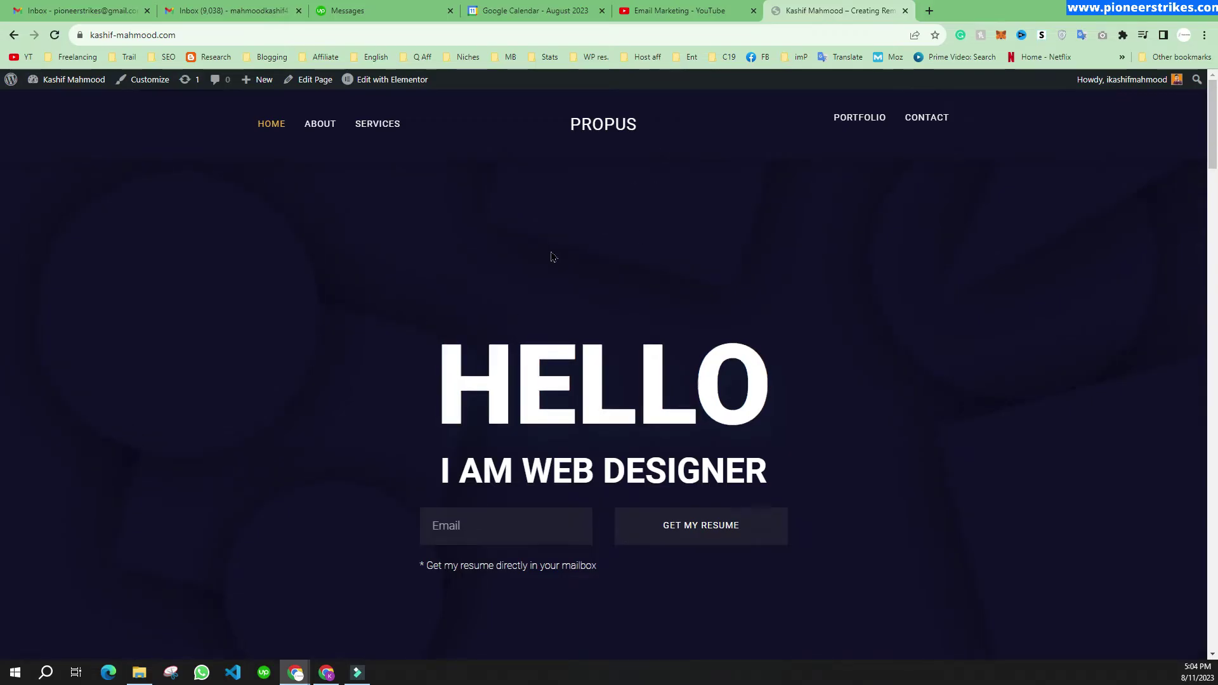
# Step: Fill the resume form's email box with a saved address and submit the request
pyautogui.scroll(-15, 549, 256)
pyautogui.scroll(-20, 550, 256)
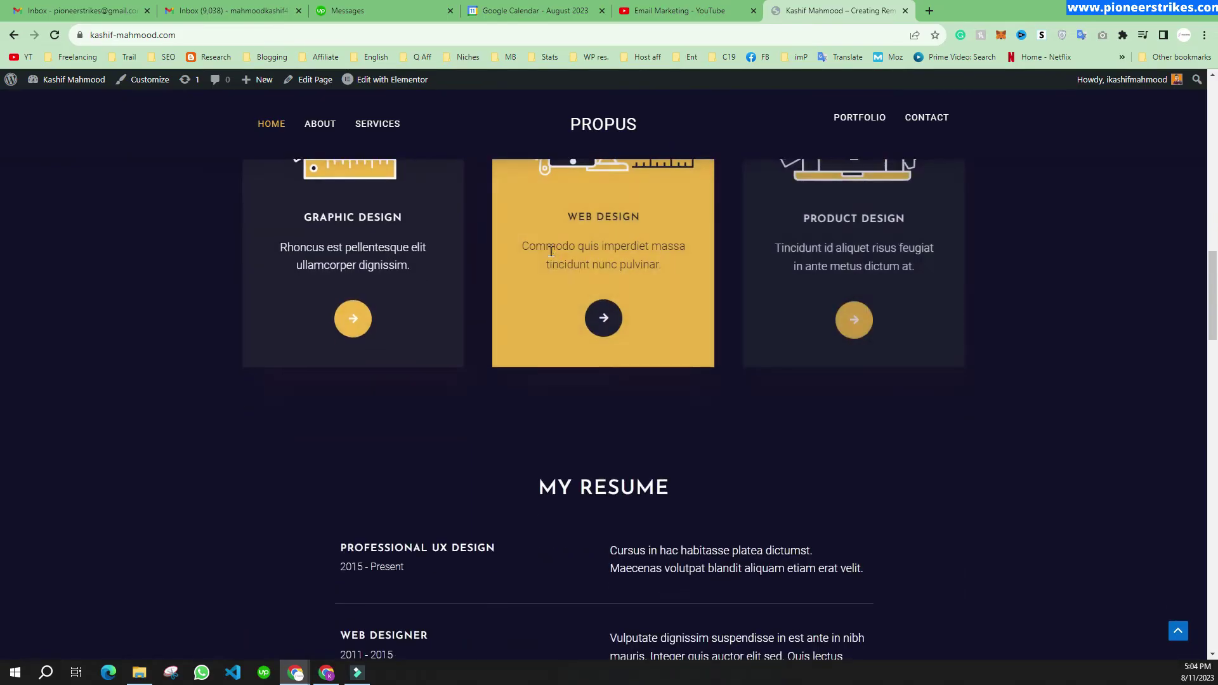
pyautogui.scroll(-18, 551, 256)
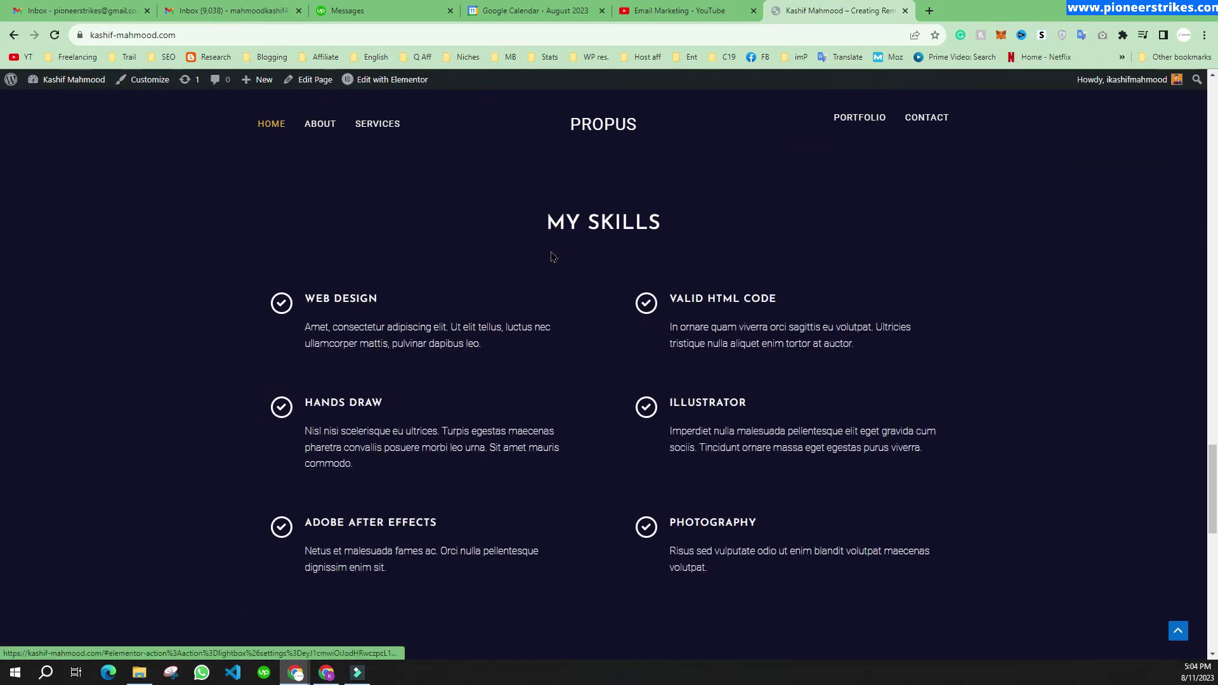
pyautogui.scroll(15, 550, 249)
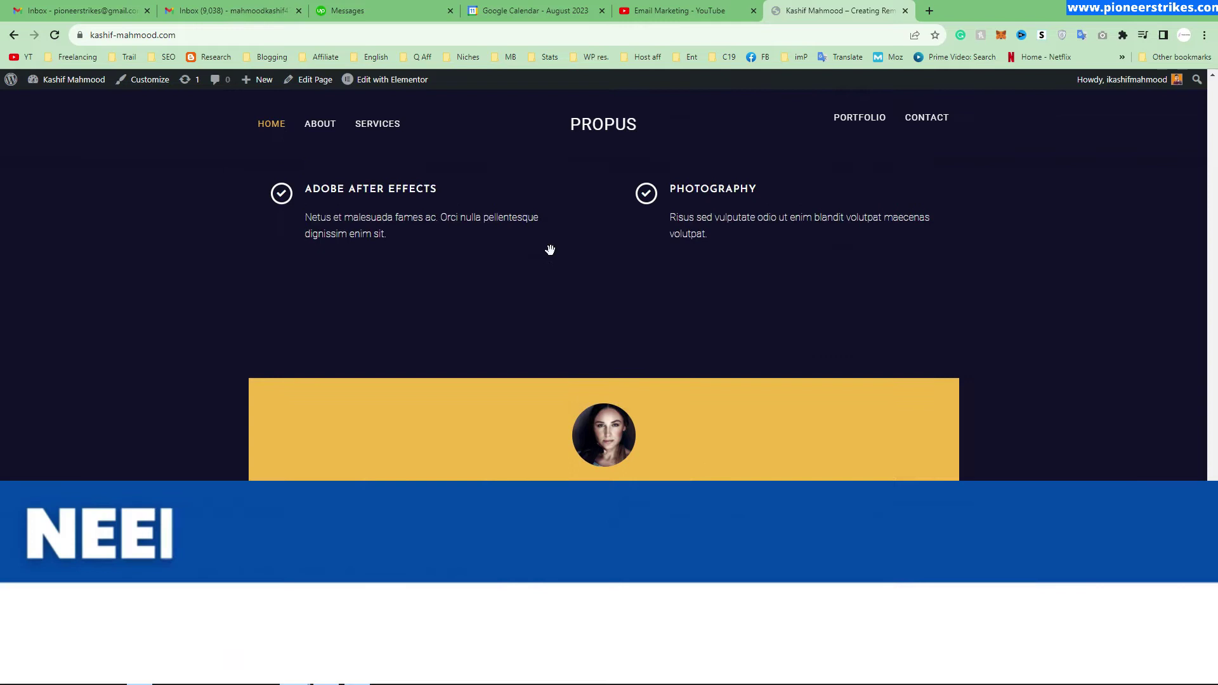
pyautogui.scroll(15, 550, 250)
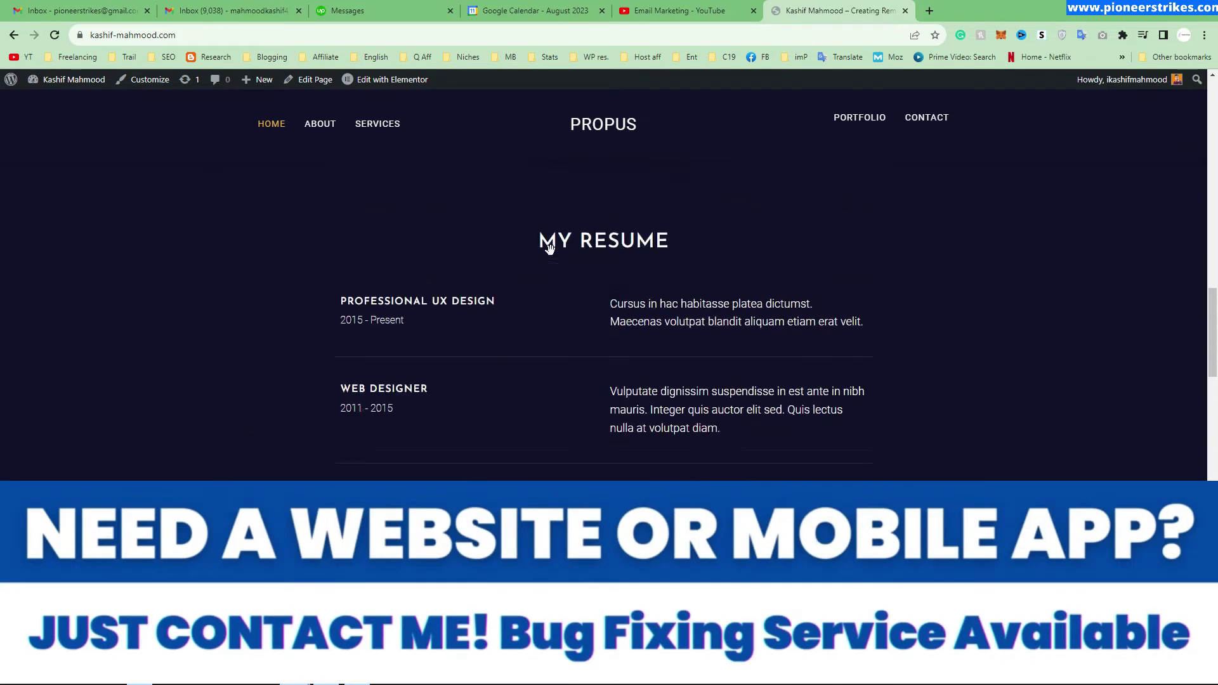
pyautogui.scroll(3, 549, 250)
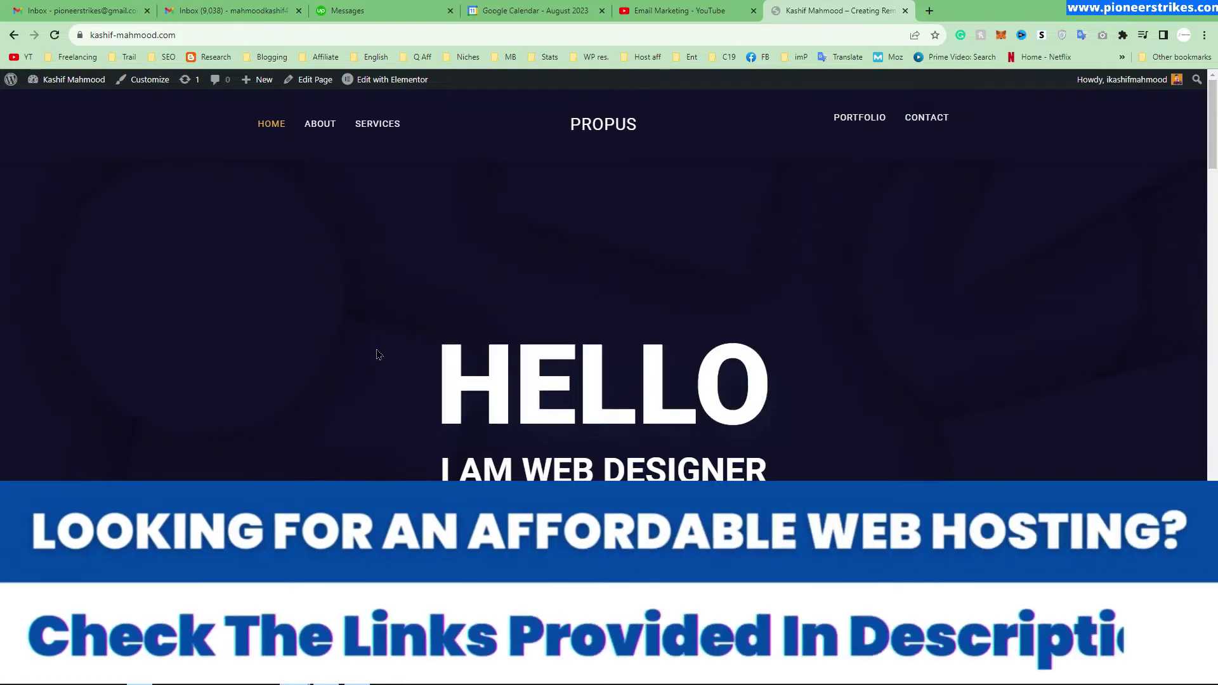
pyautogui.scroll(-3, 482, 444)
pyautogui.click(465, 342)
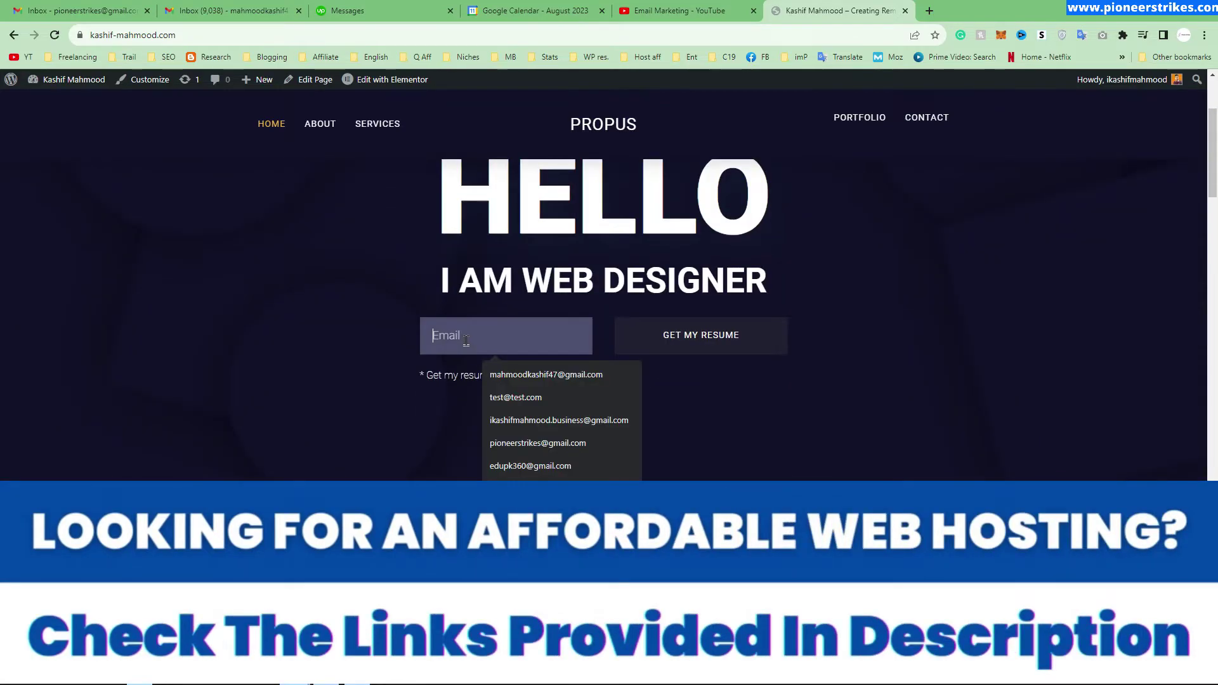
pyautogui.click(561, 371)
pyautogui.click(714, 336)
# Step: Read the red server-error message, then open the Home page in the Elementor editor
pyautogui.moveTo(434, 340); pyautogui.dragTo(631, 373)
pyautogui.click(657, 381)
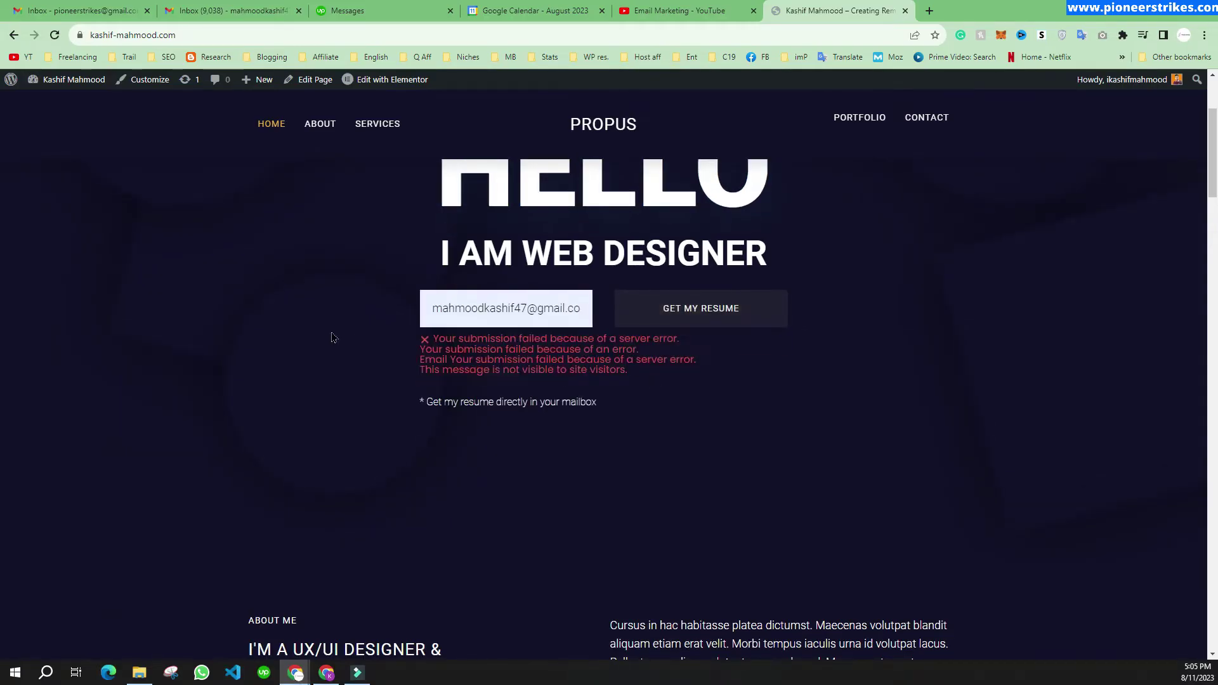
pyautogui.click(384, 79)
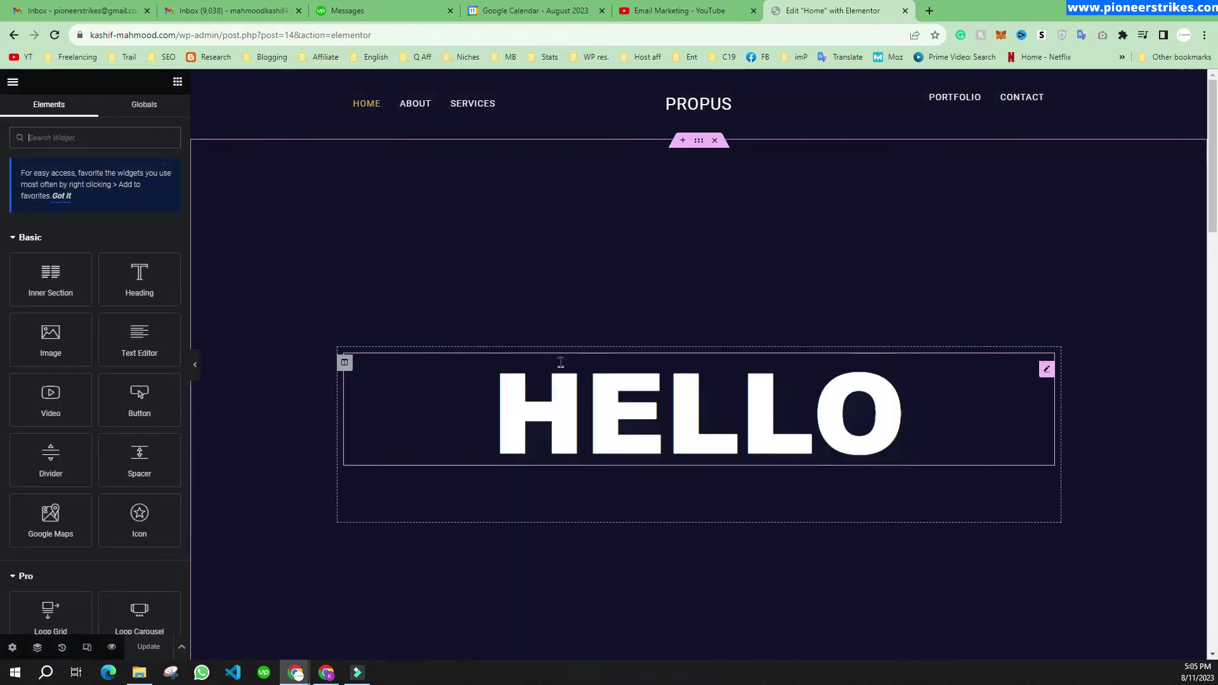
# Step: Search the widgets for 'form' and drop a Form widget below the I AM WEB DESIGNER heading
pyautogui.scroll(-3, 564, 366)
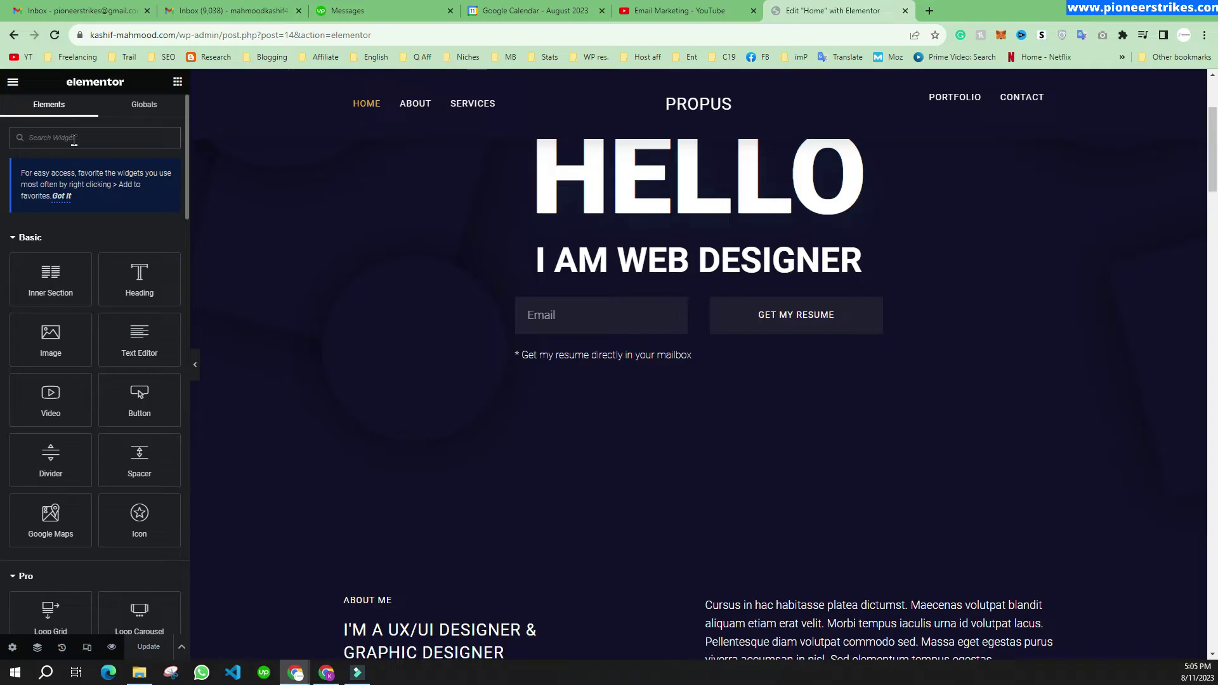
pyautogui.write('form')
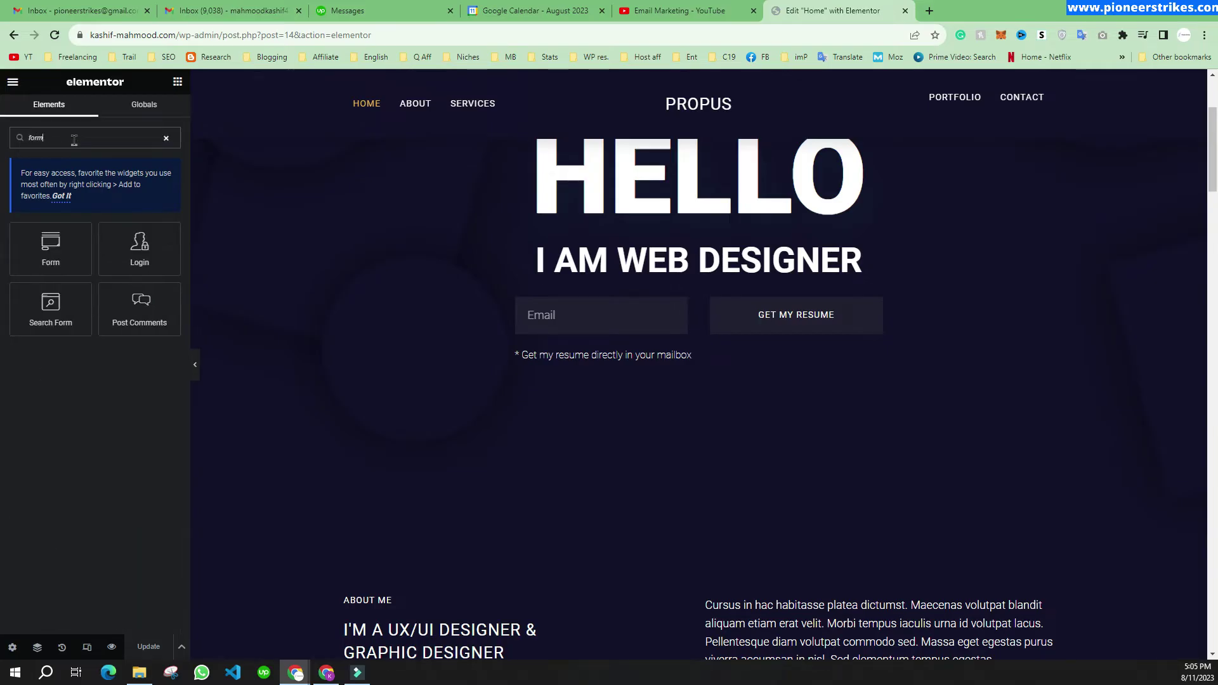
pyautogui.moveTo(51, 247); pyautogui.dragTo(599, 255)
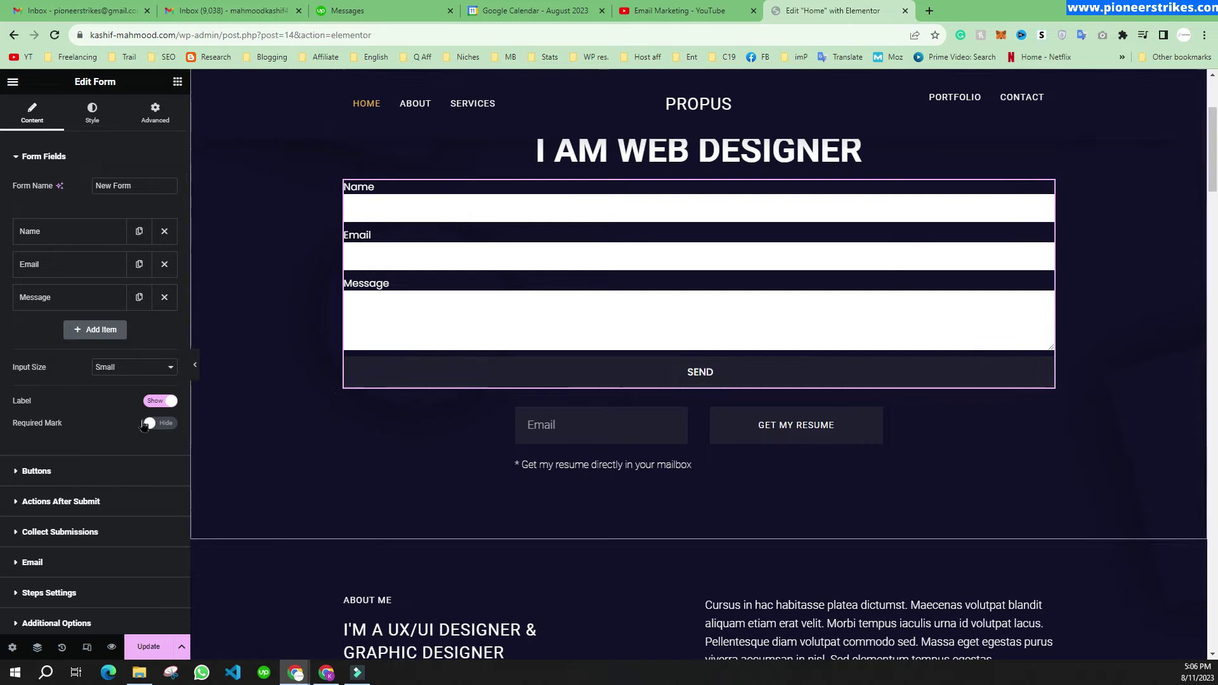
# Step: Review the form's Collect Submissions and Email actions and its To recipient, then Update the page
pyautogui.scroll(-2, 122, 430)
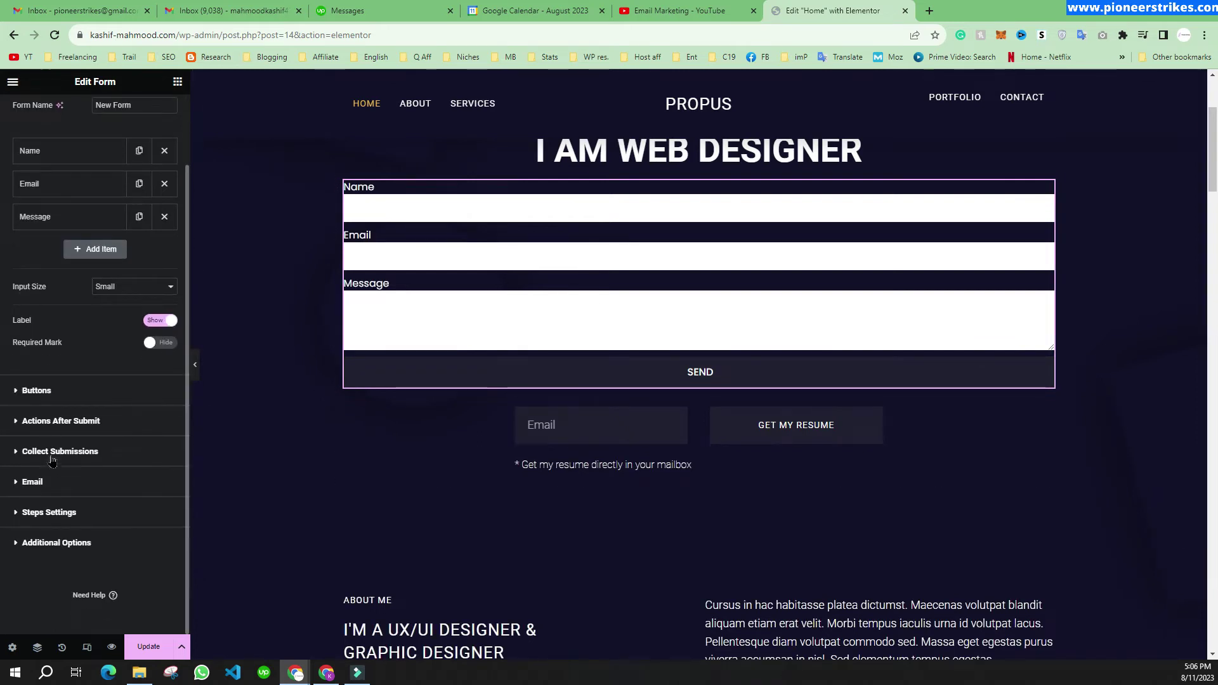
pyautogui.click(53, 422)
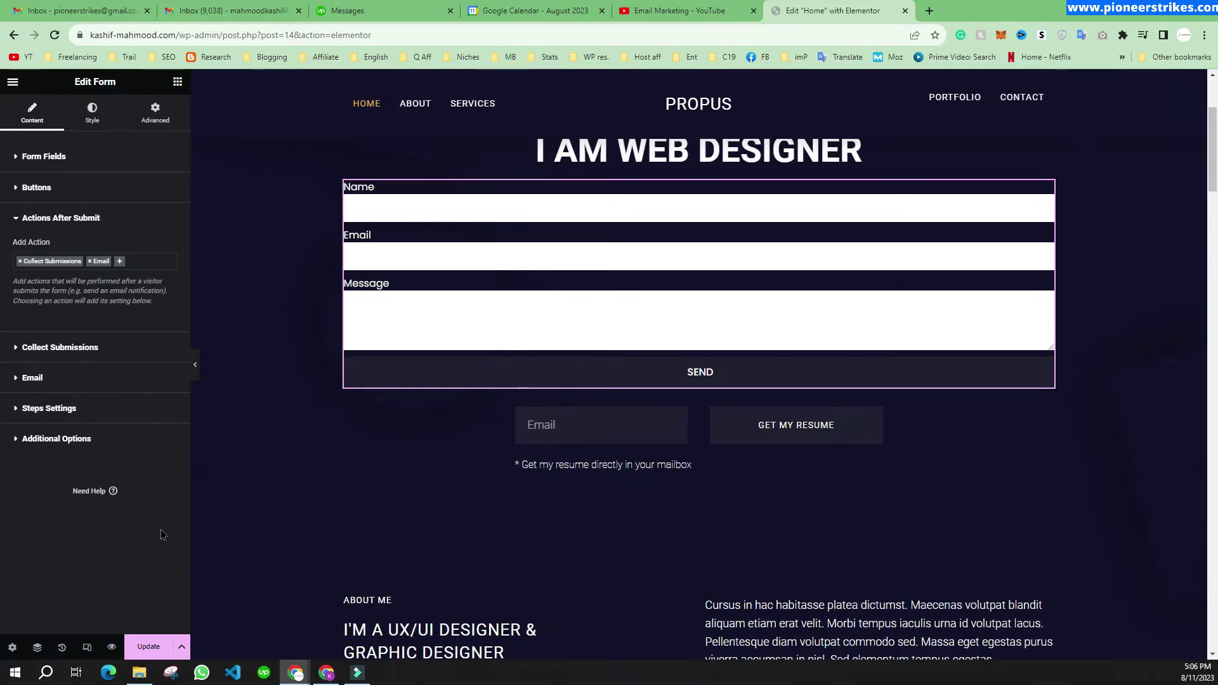
pyautogui.click(56, 373)
pyautogui.moveTo(152, 322); pyautogui.dragTo(3, 322)
pyautogui.scroll(-2, 135, 409)
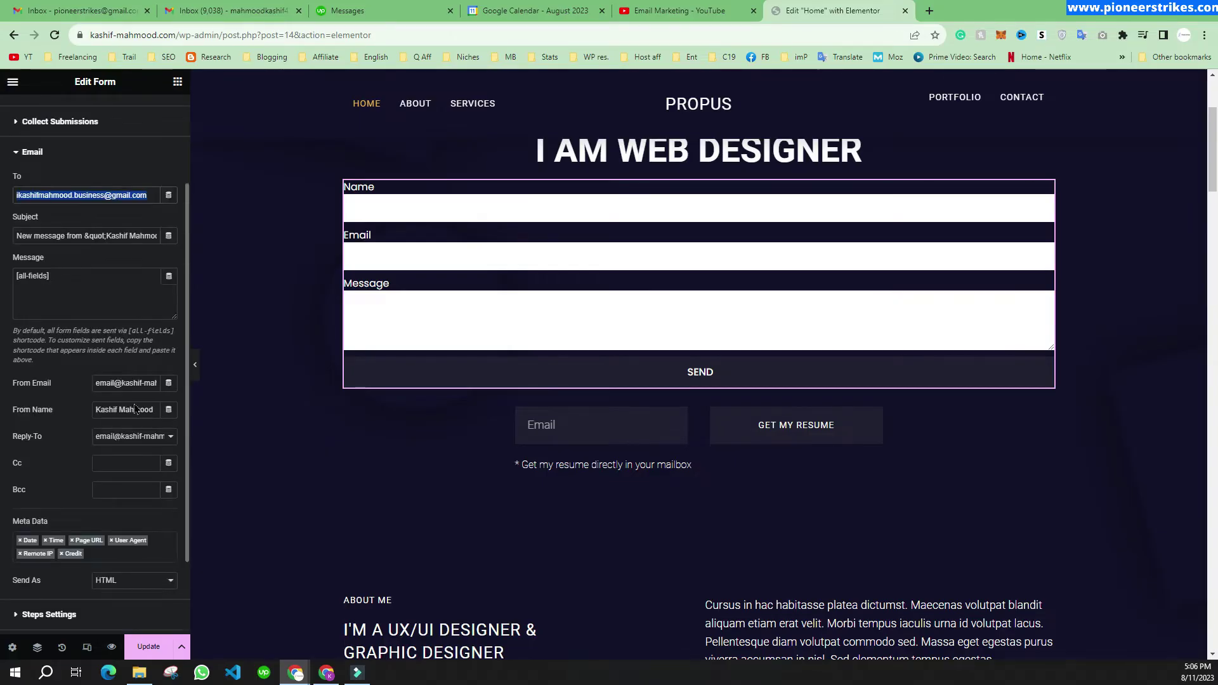
pyautogui.click(138, 647)
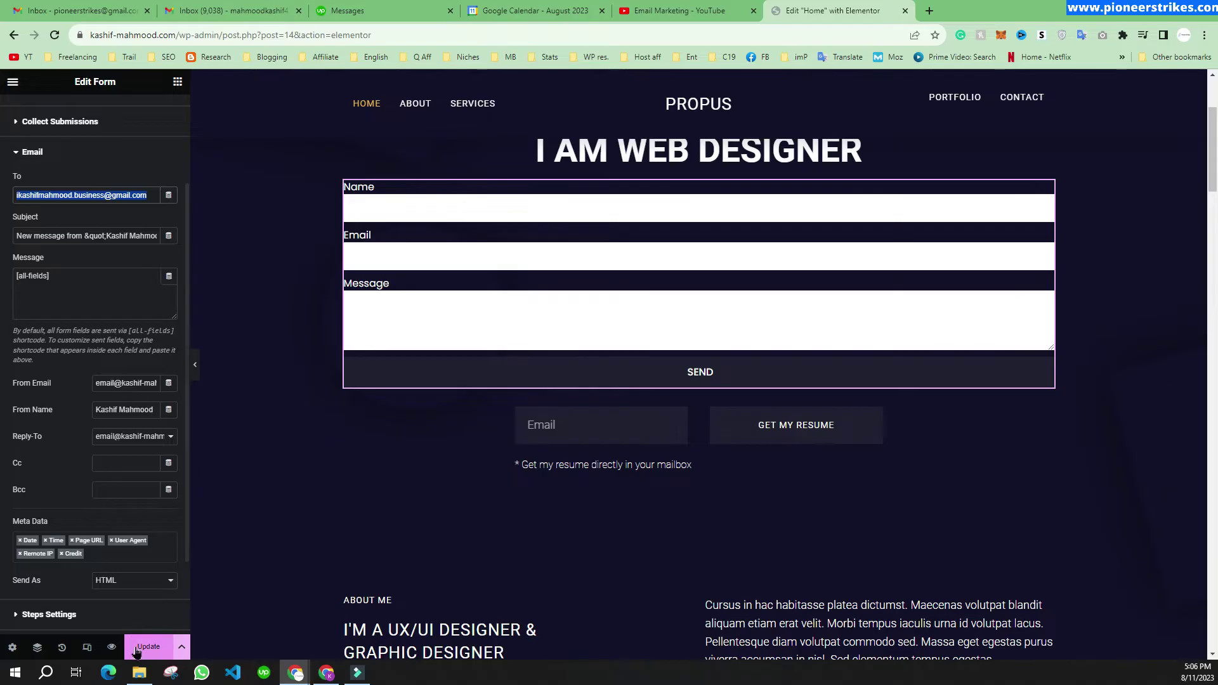
pyautogui.click(13, 81)
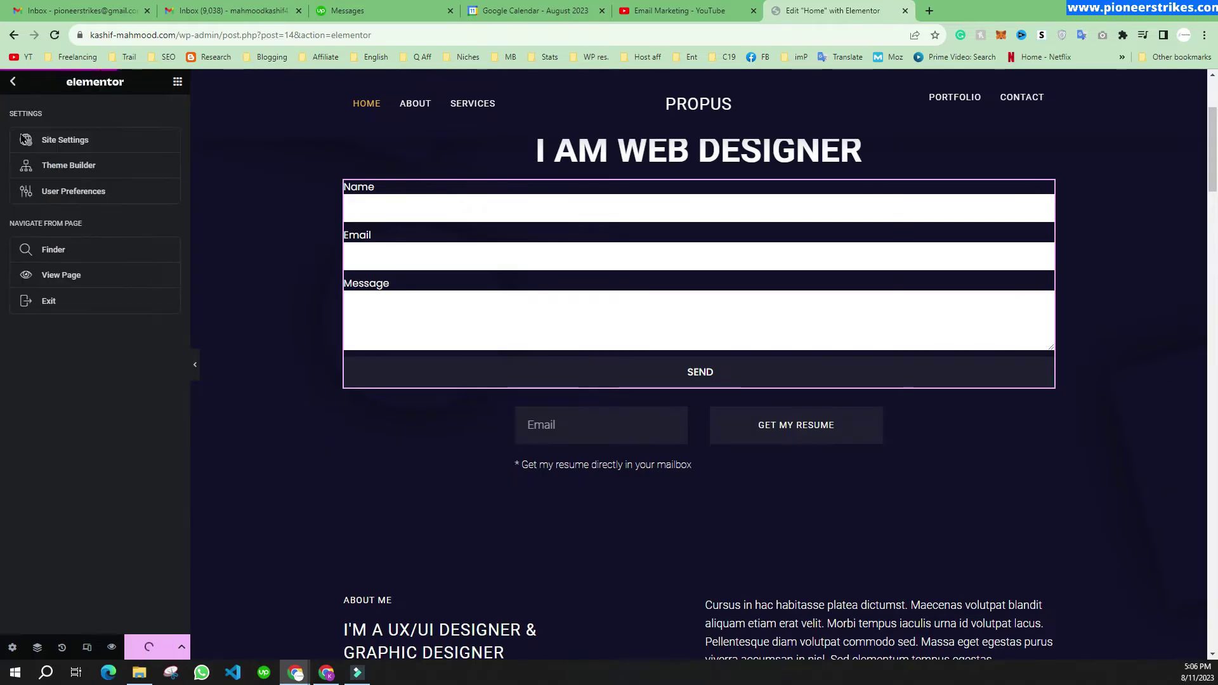
# Step: Open the live homepage in a new browser tab
pyautogui.rightClick(76, 284)
pyautogui.click(111, 293)
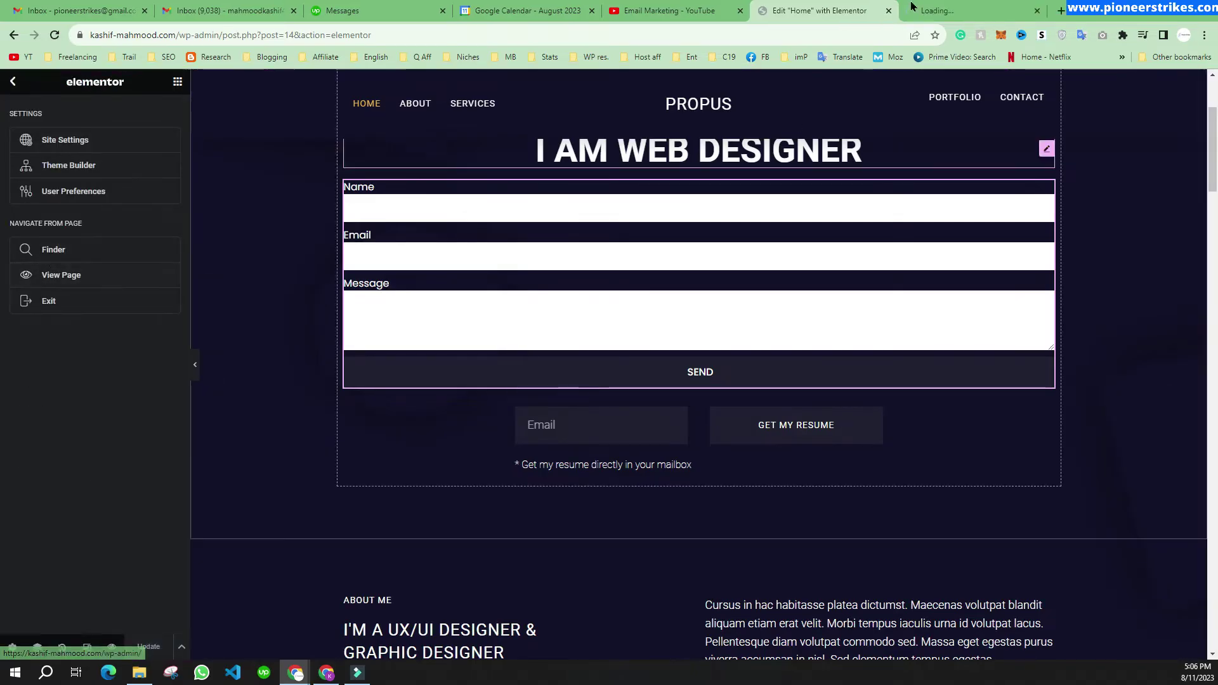
pyautogui.click(959, 9)
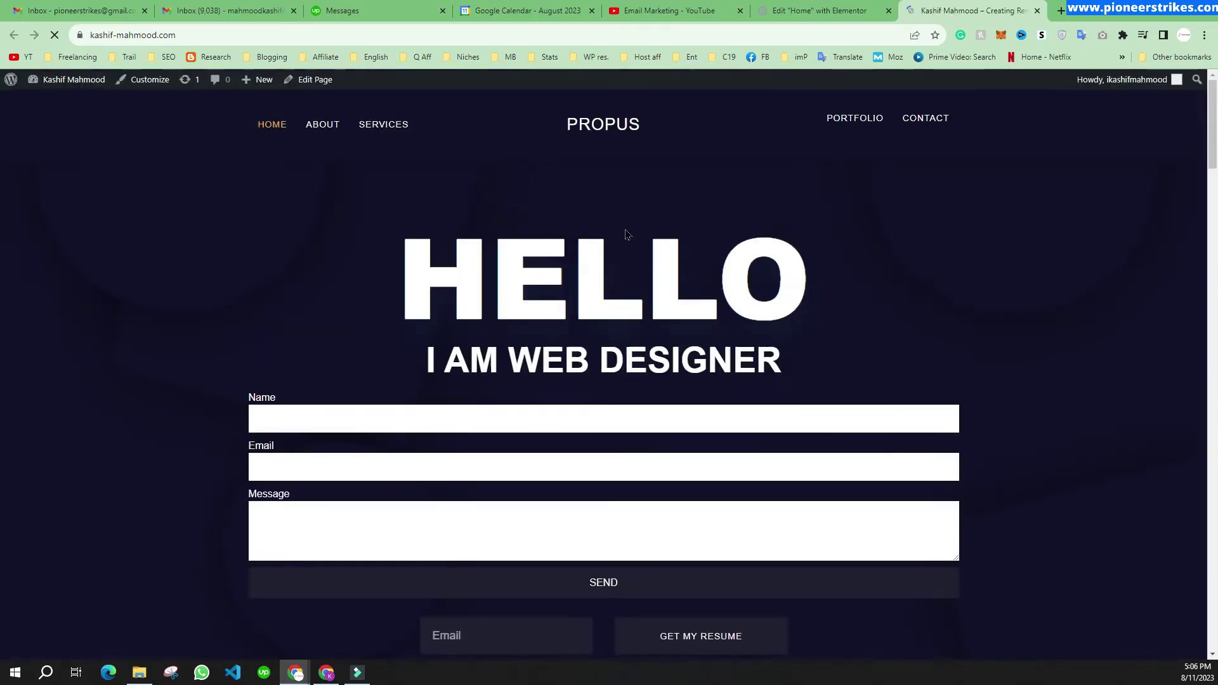
pyautogui.scroll(-2, 424, 282)
# Step: Autofill Name and Email on the live contact form and send it; it fails with a server error
pyautogui.click(340, 294)
pyautogui.click(364, 326)
pyautogui.click(293, 345)
pyautogui.click(360, 379)
pyautogui.click(437, 403)
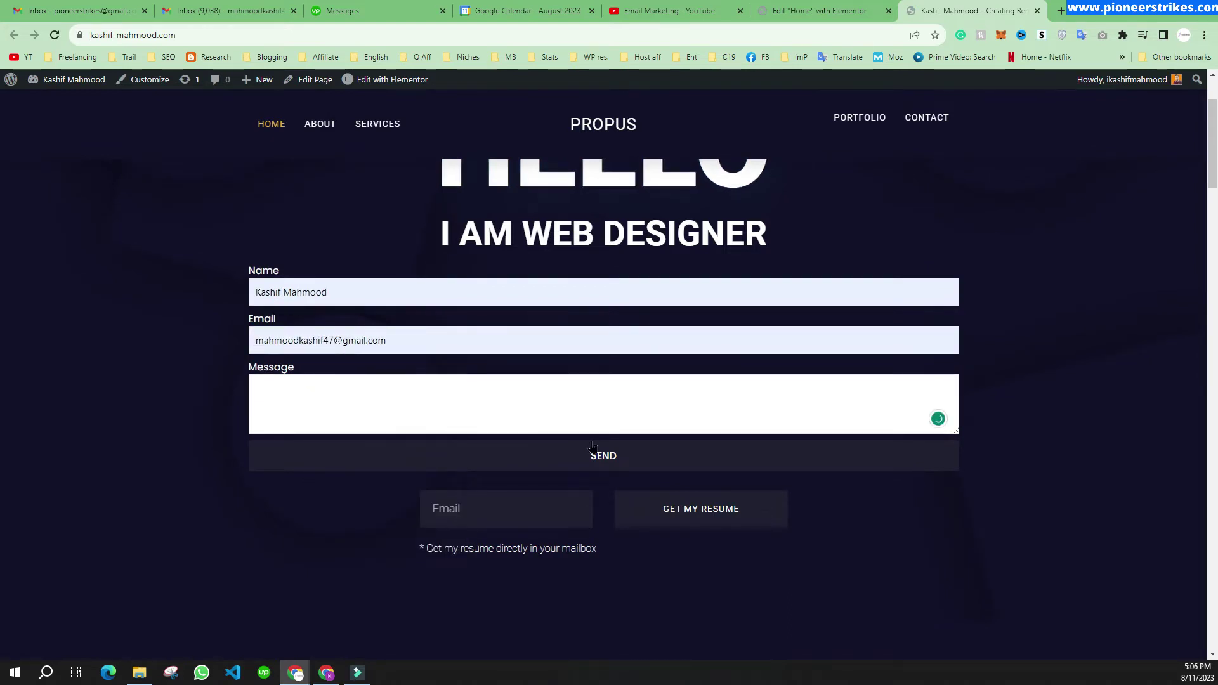
pyautogui.click(596, 458)
pyautogui.moveTo(267, 455); pyautogui.dragTo(529, 465)
pyautogui.click(255, 490)
pyautogui.click(530, 465)
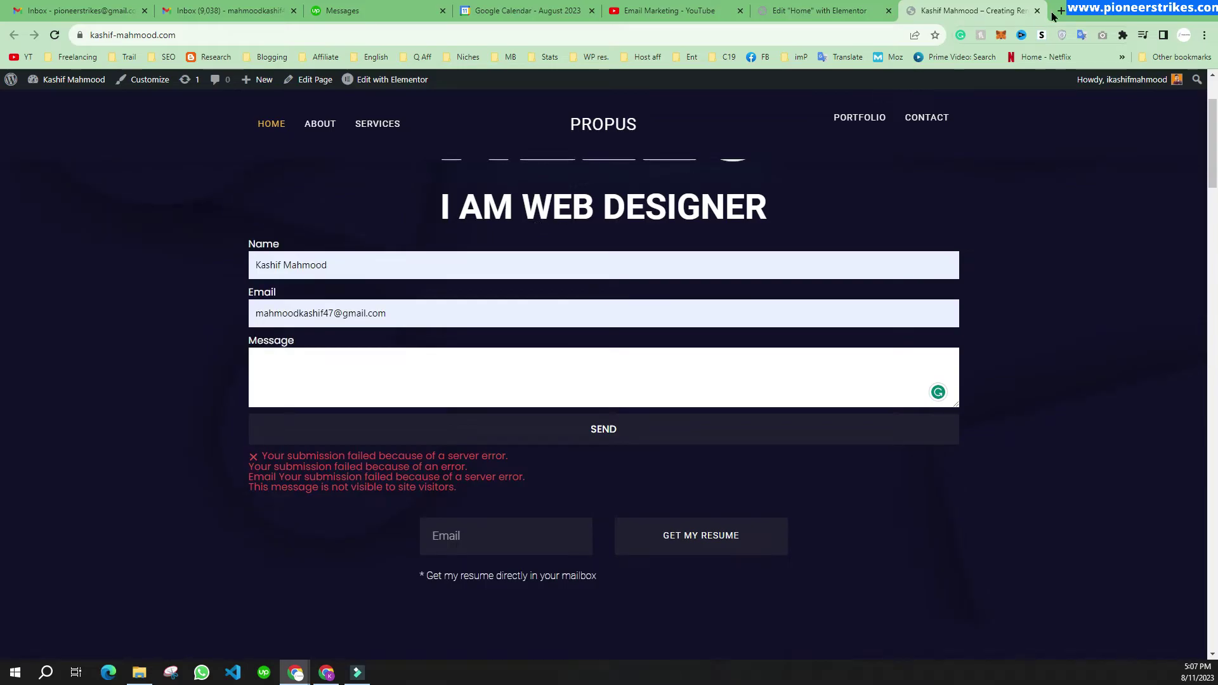
pyautogui.click(1055, 11)
# Step: Go to symbolhost.com and log in to the client area dashboard
pyautogui.write('s')
pyautogui.press('Return')
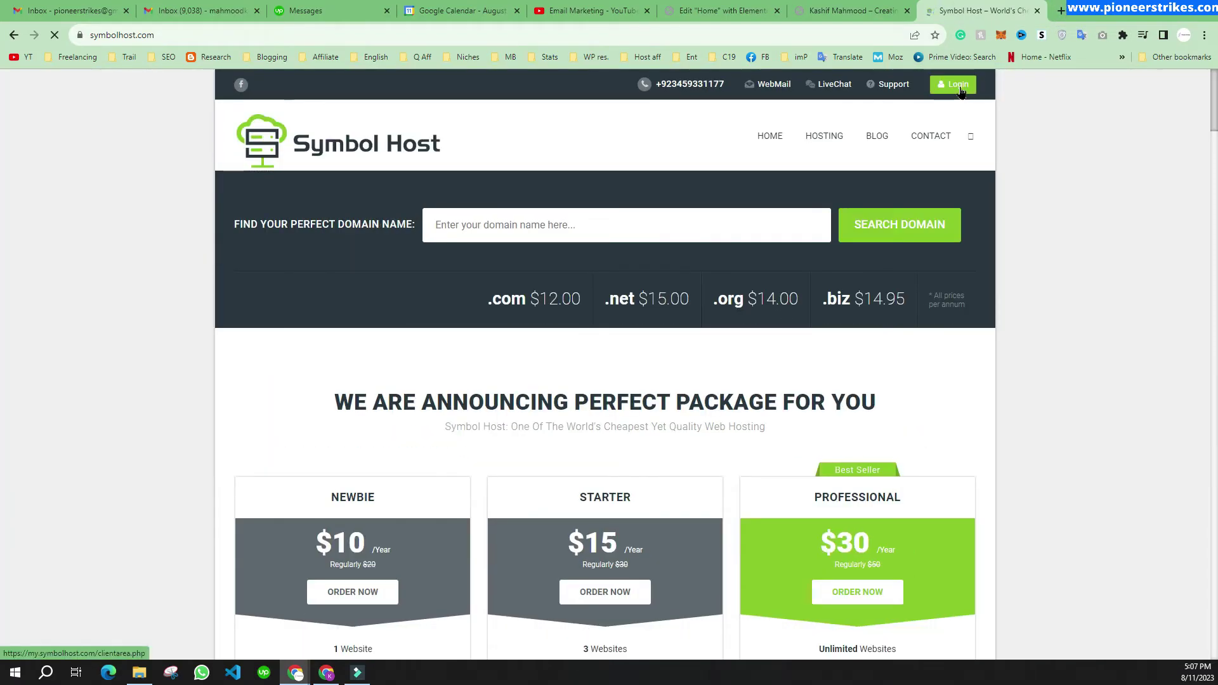
pyautogui.click(961, 92)
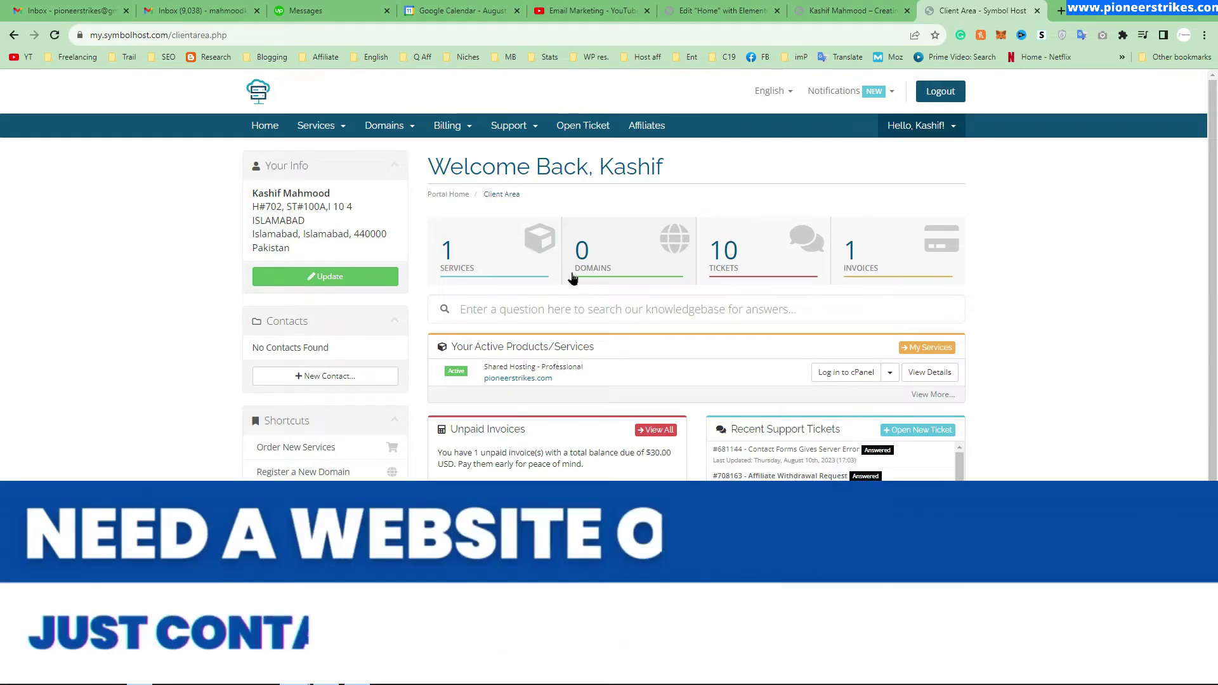
# Step: Open cPanel for the Shared Hosting – Professional account
pyautogui.click(846, 374)
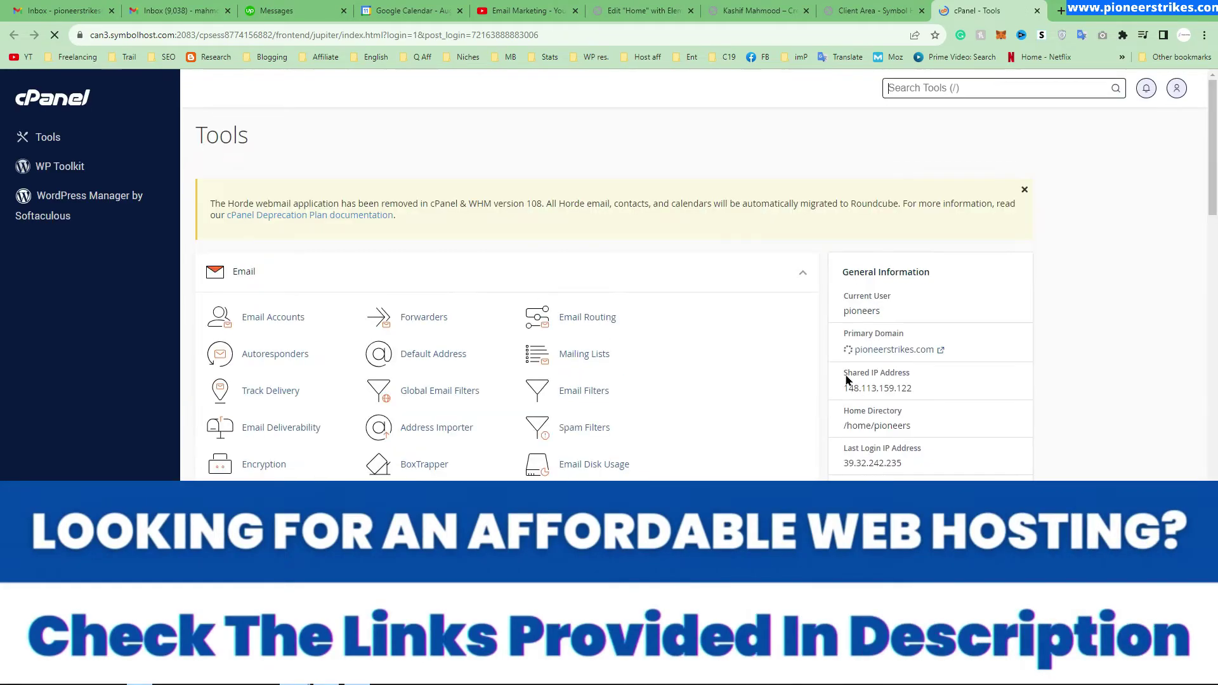
pyautogui.scroll(-7, 426, 317)
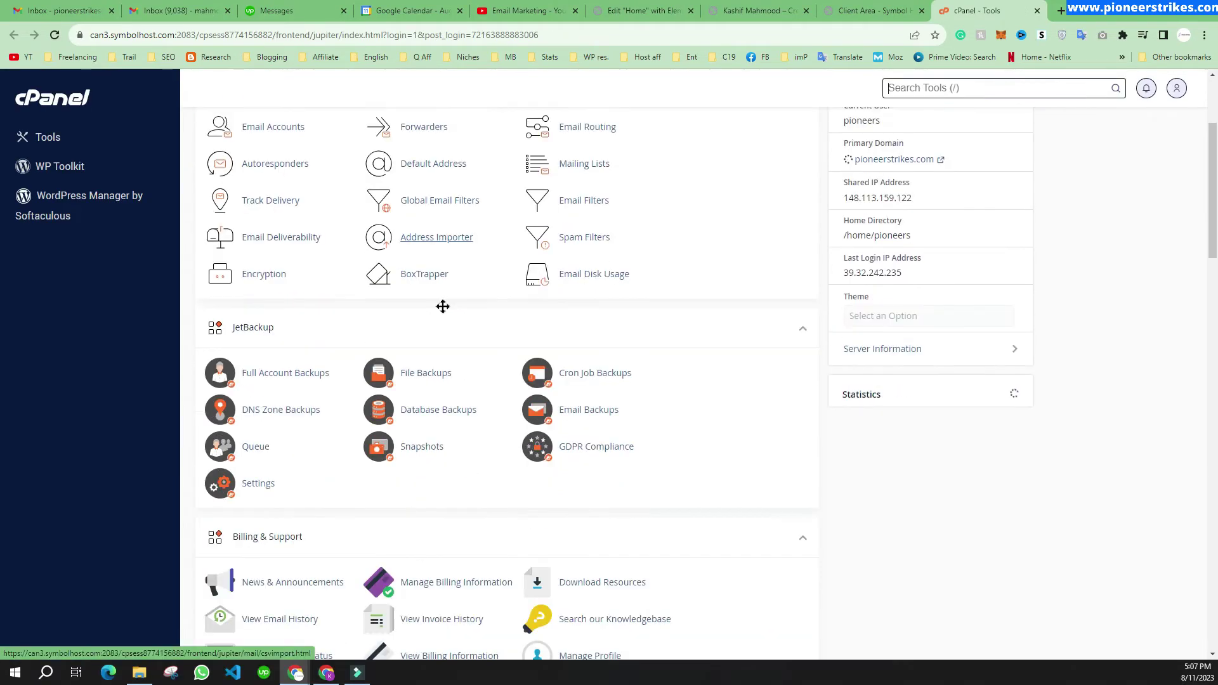
pyautogui.scroll(-6, 454, 289)
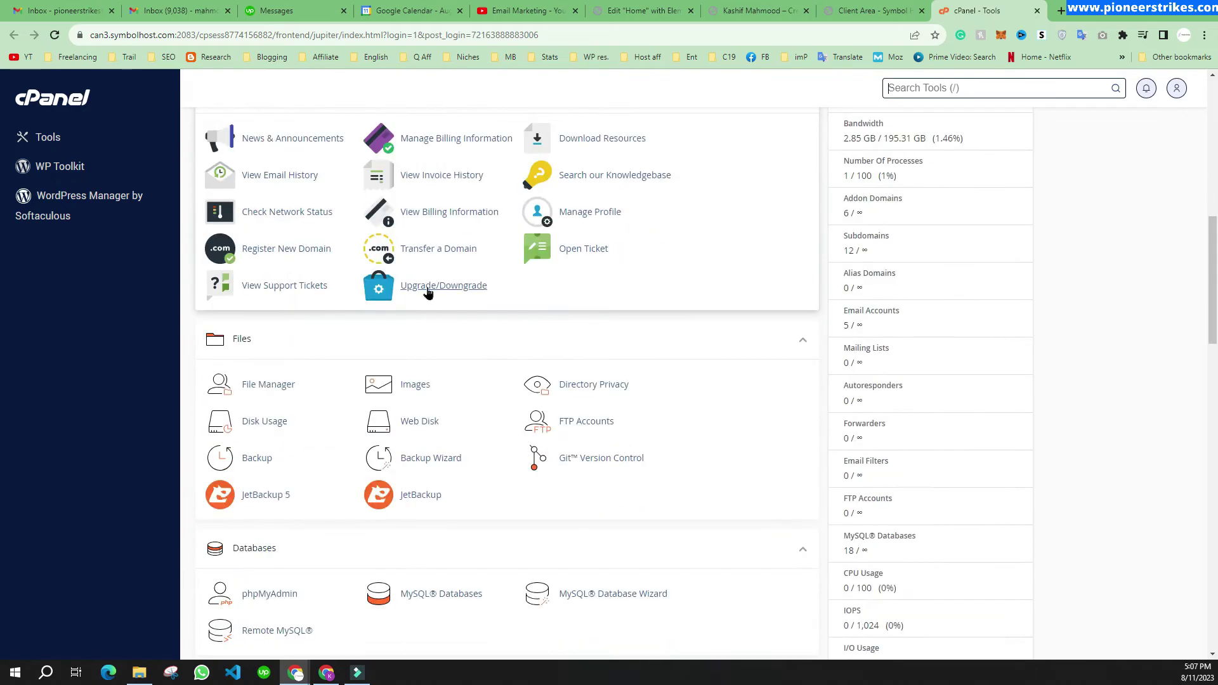
pyautogui.scroll(-5, 428, 290)
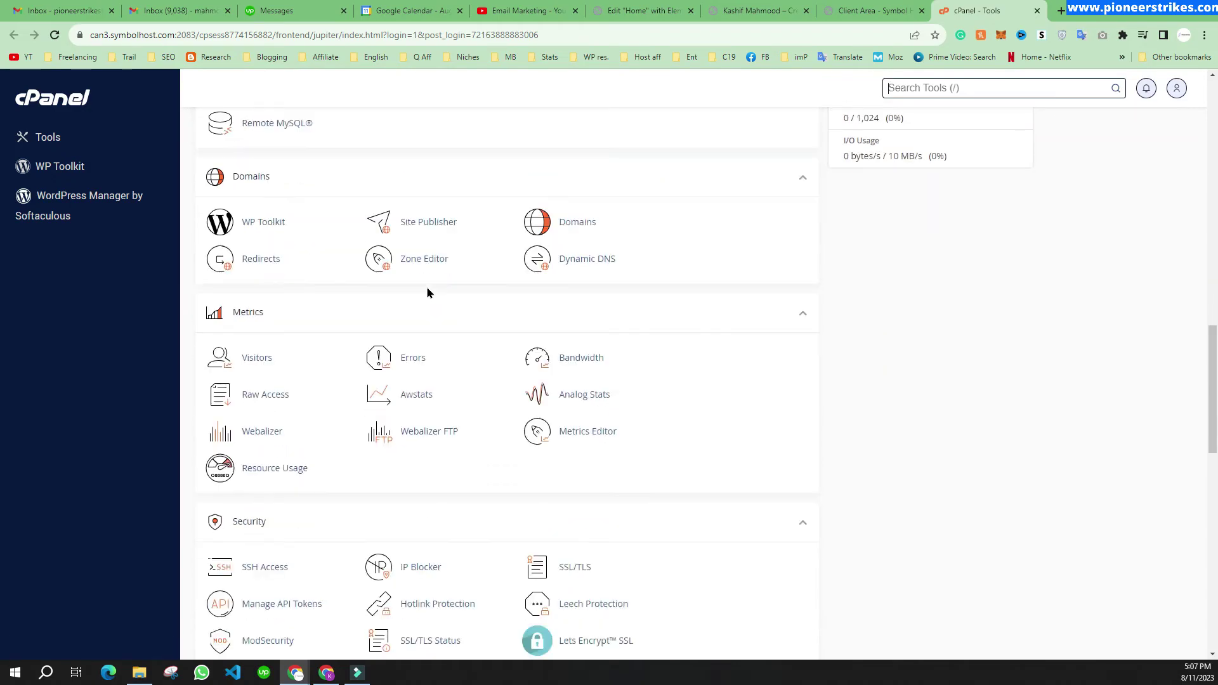
# Step: Search cPanel tools for 'ema' and open Email Accounts
pyautogui.click(974, 89)
pyautogui.write('r')
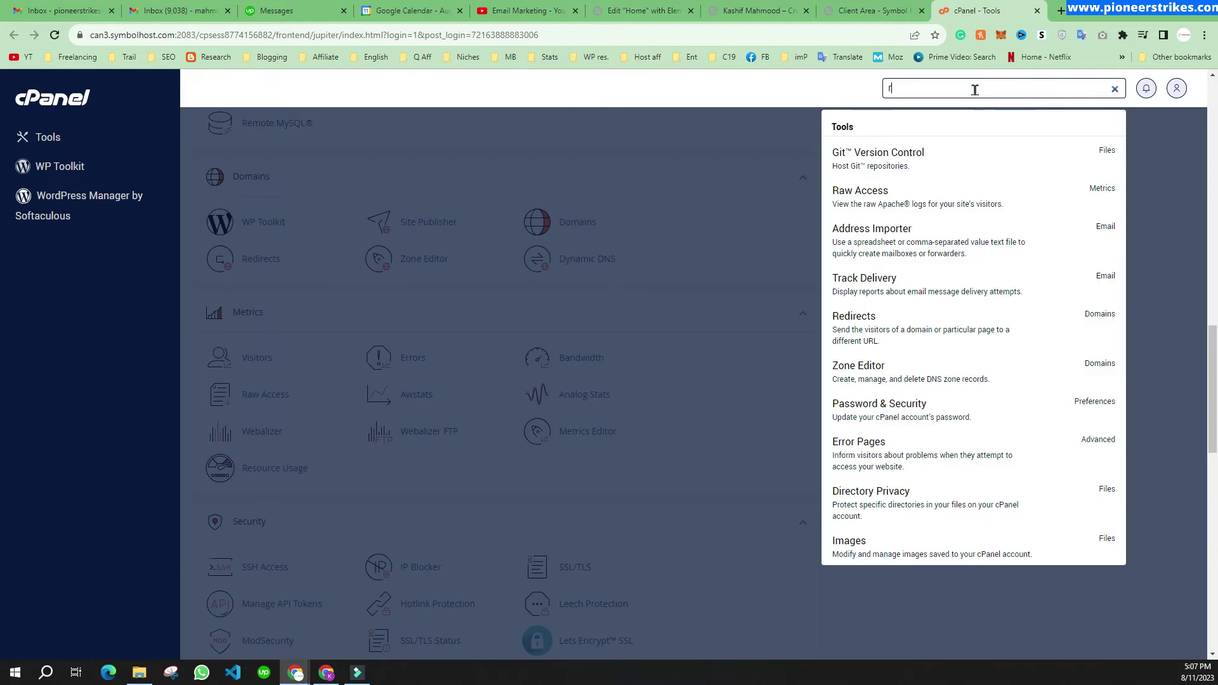
pyautogui.press('BackSpace')
pyautogui.write('ema')
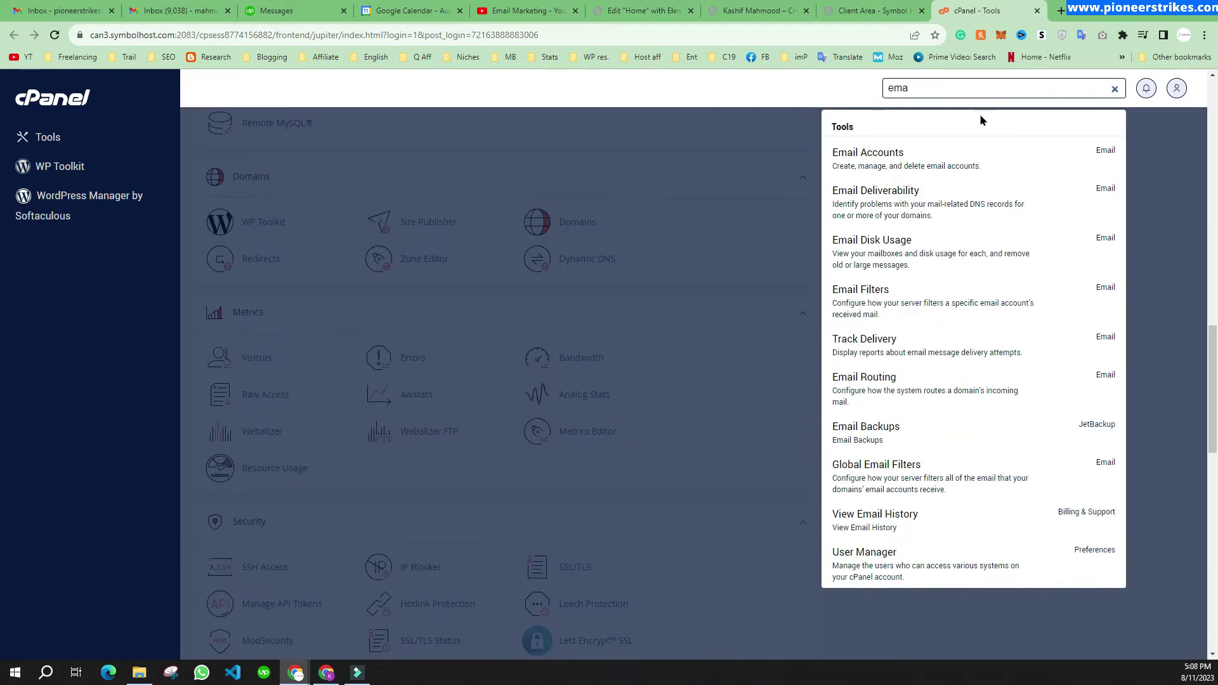
pyautogui.click(945, 157)
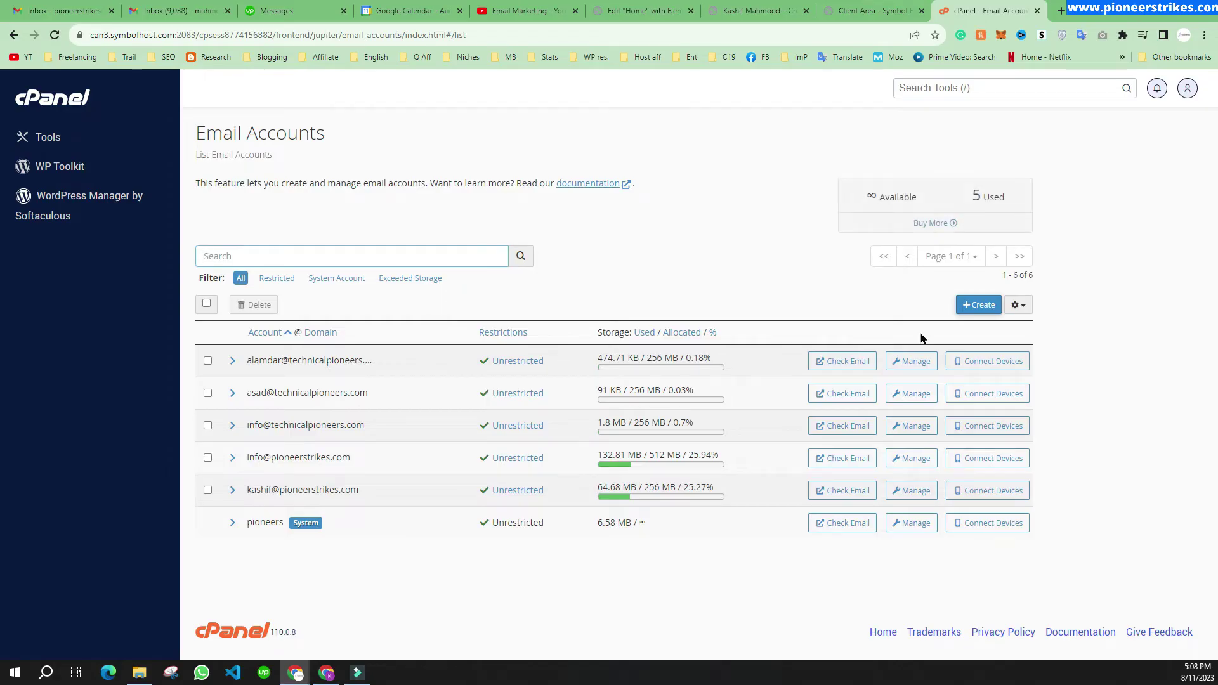
# Step: Start a new email account on the site's own domain with username 'info'
pyautogui.click(978, 304)
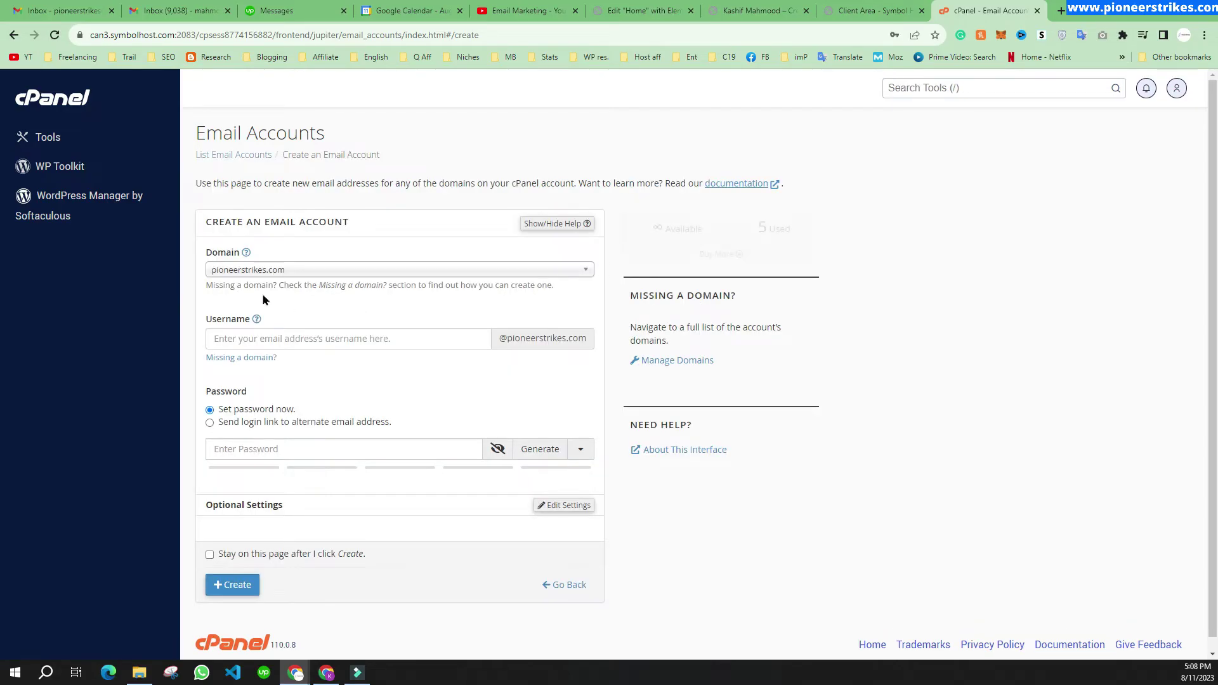
pyautogui.click(281, 272)
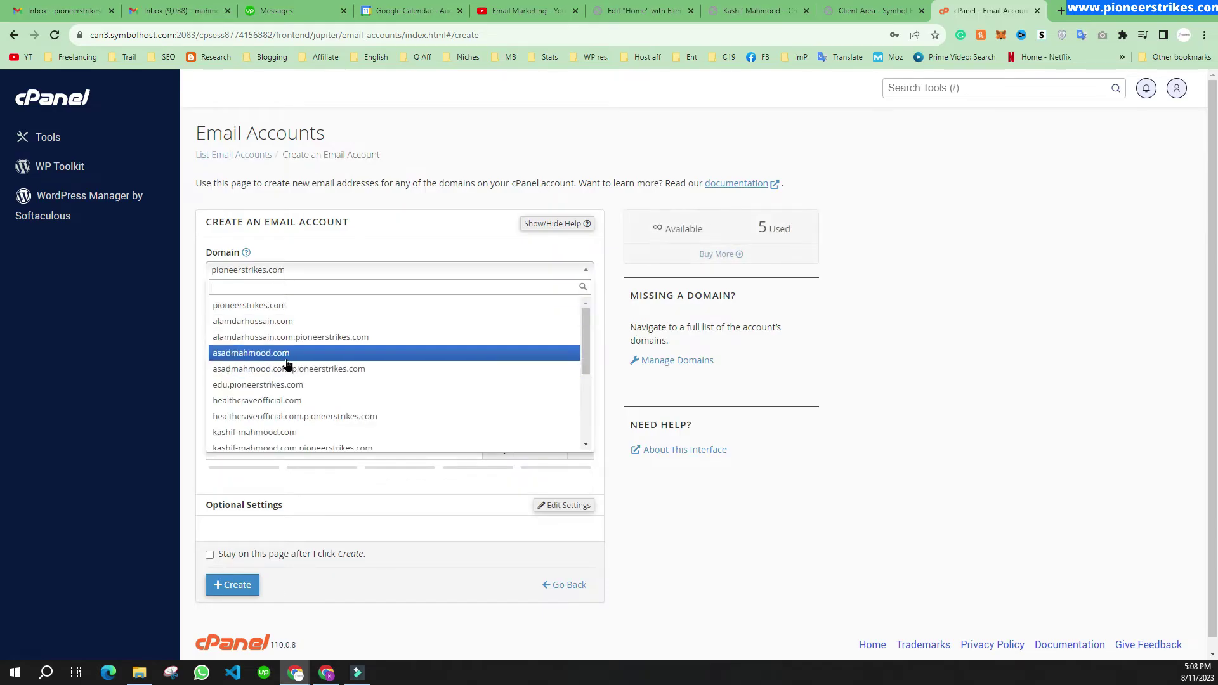
pyautogui.scroll(-2, 279, 380)
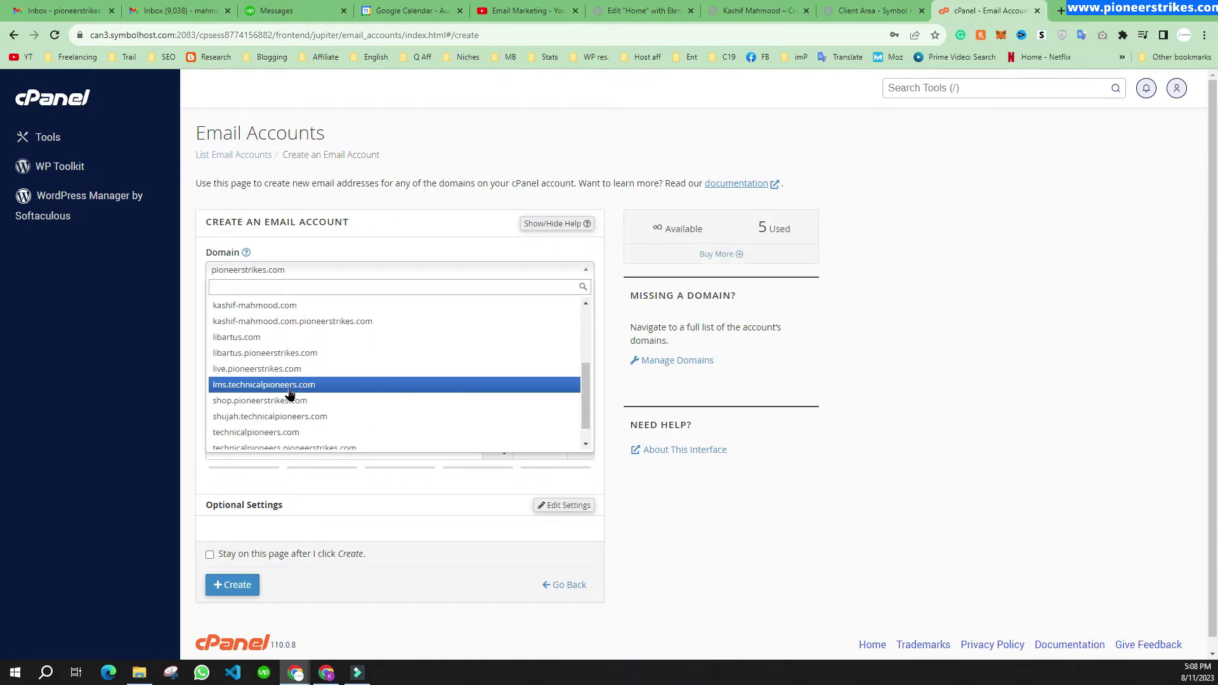
pyautogui.click(262, 306)
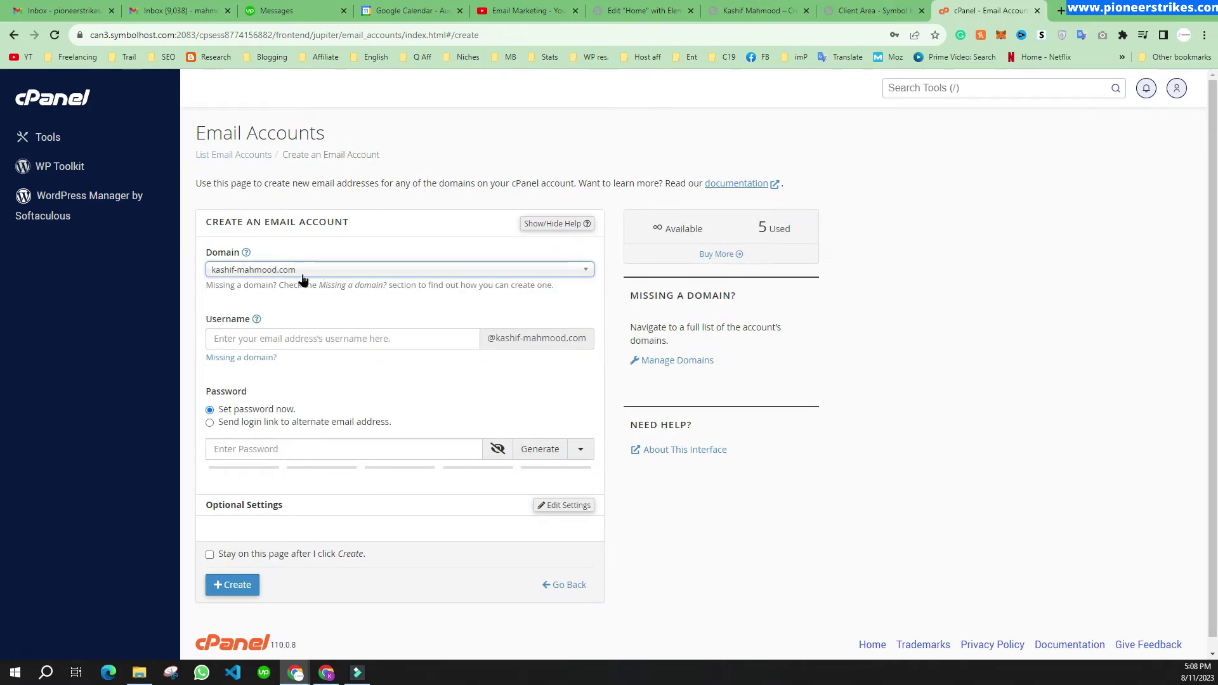
pyautogui.click(298, 344)
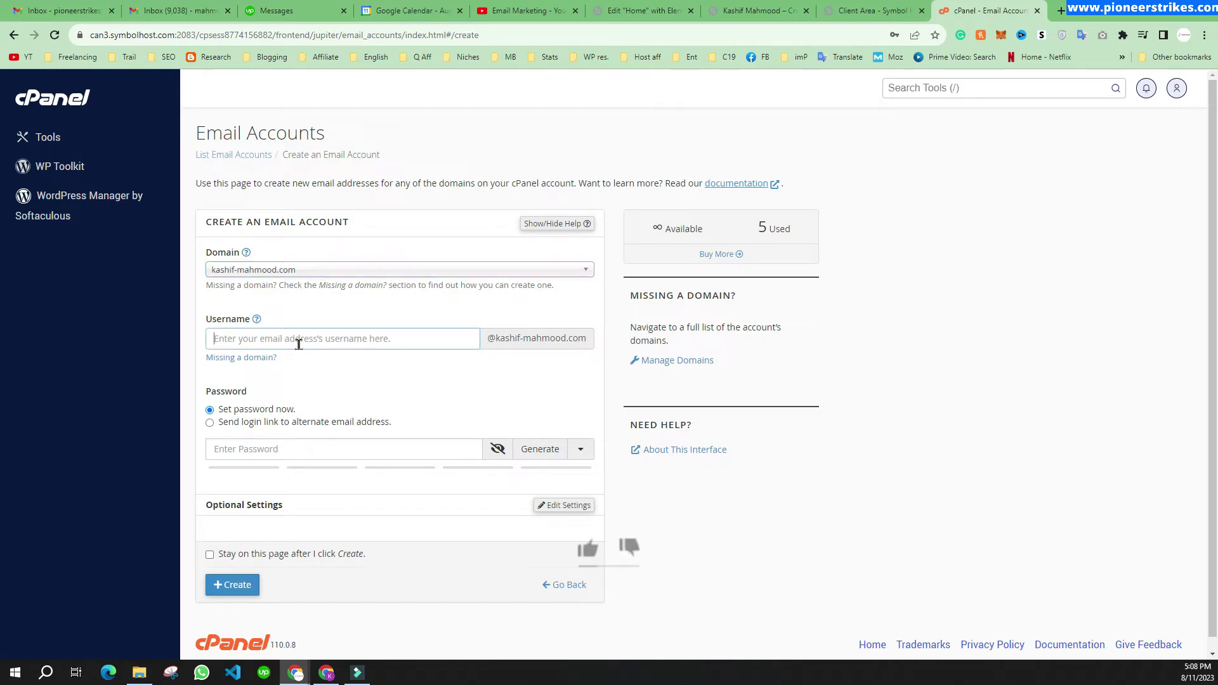
pyautogui.write('info')
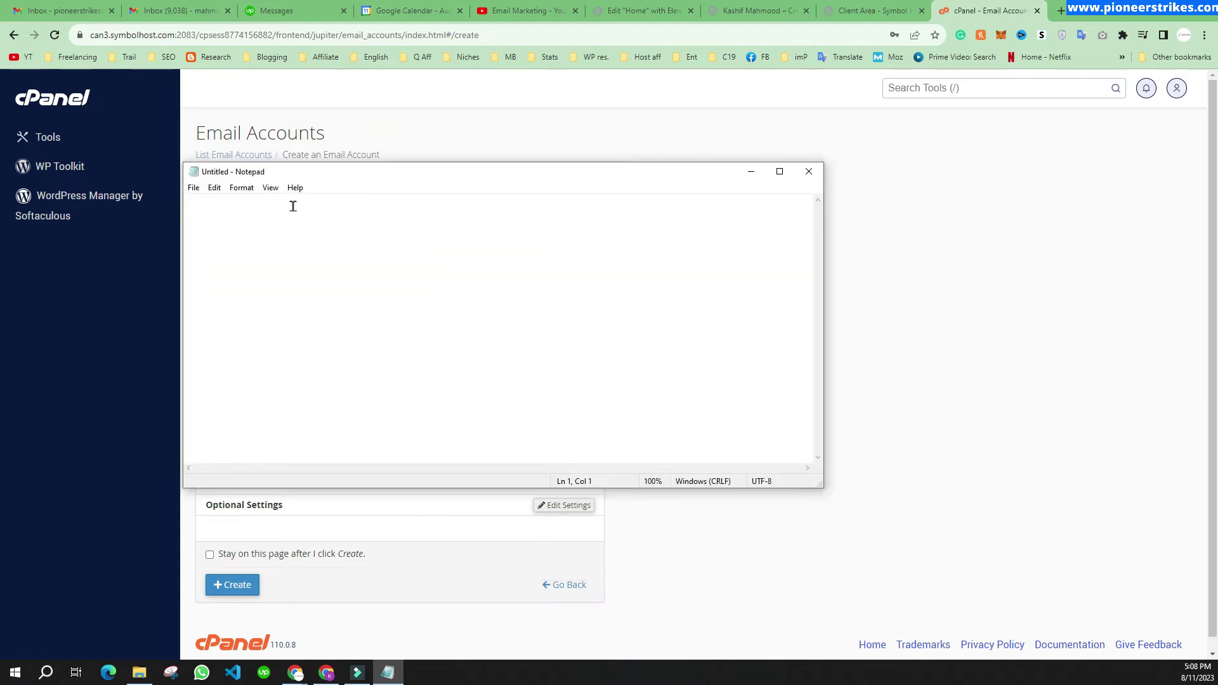
pyautogui.write('info@your-domain.com')
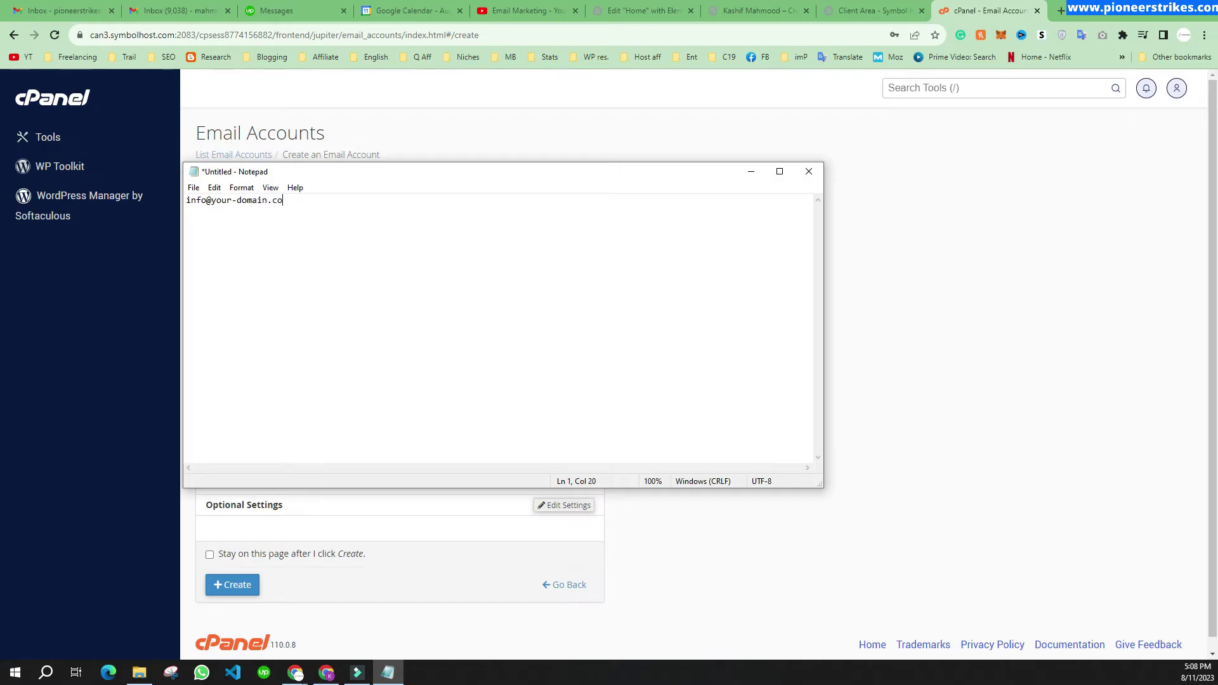
pyautogui.moveTo(207, 200); pyautogui.dragTo(180, 199)
pyautogui.click(195, 203)
pyautogui.moveTo(186, 200); pyautogui.dragTo(200, 201)
pyautogui.click(751, 172)
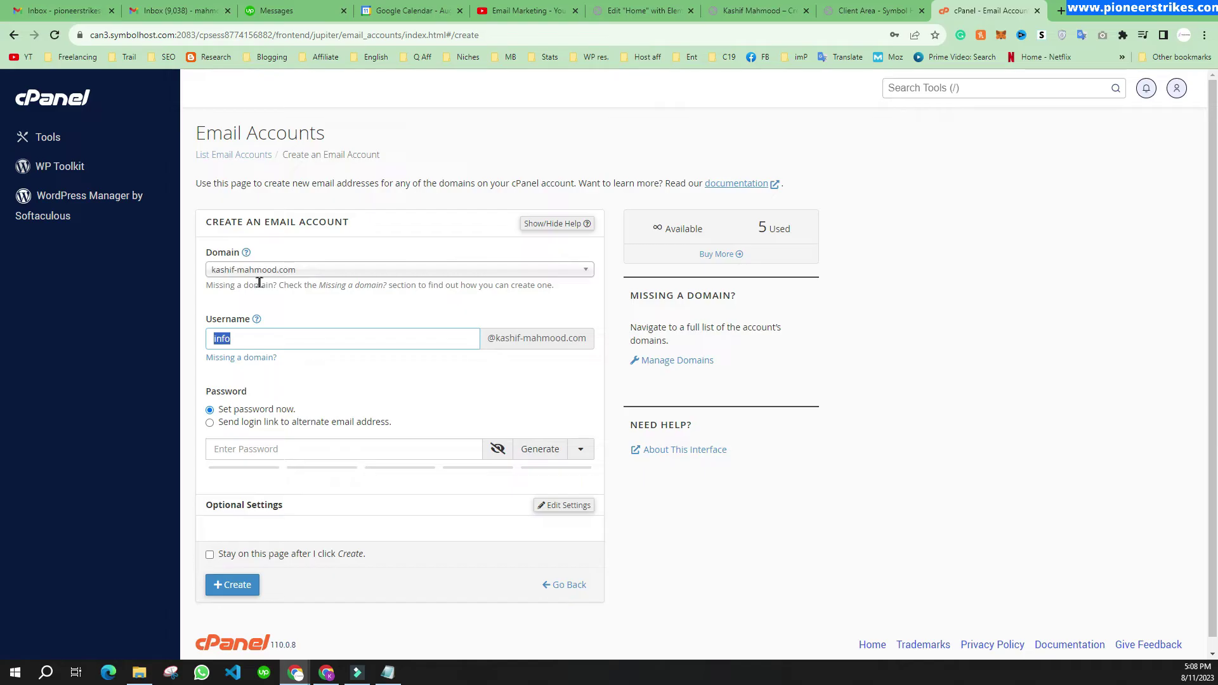
# Step: Paste the prepared password into the new info account's password field
pyautogui.click(222, 340)
pyautogui.moveTo(215, 337); pyautogui.dragTo(258, 337)
pyautogui.click(302, 366)
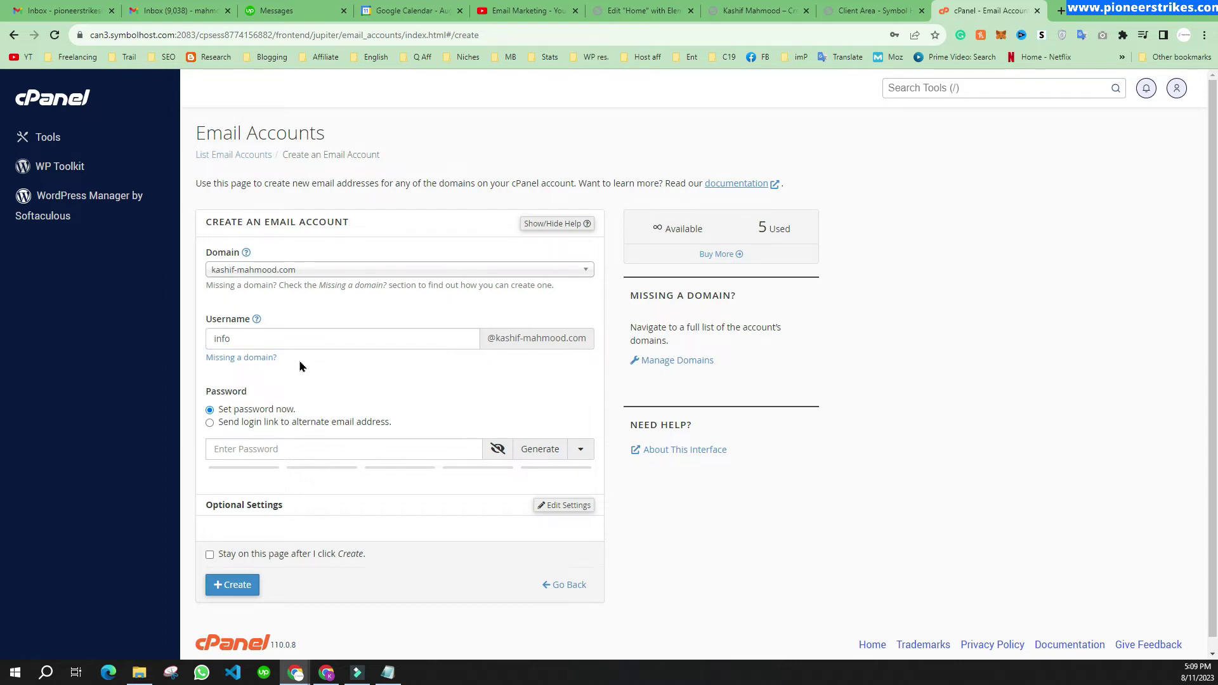
pyautogui.scroll(-1, 241, 343)
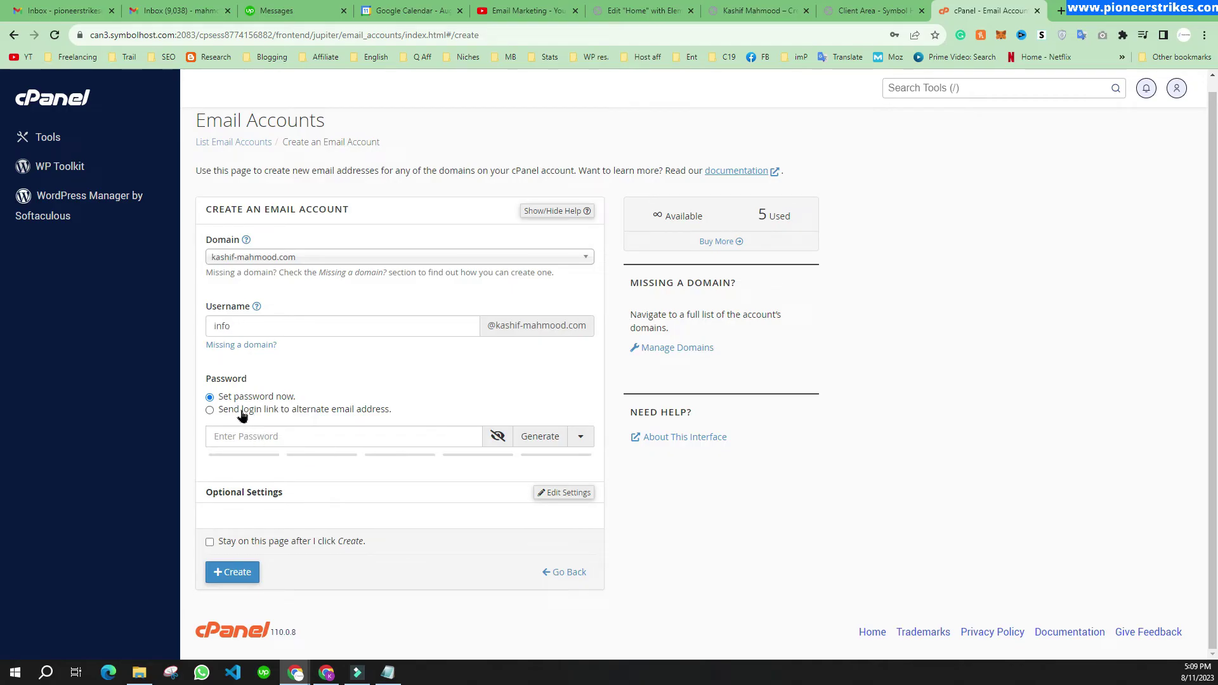
pyautogui.click(280, 442)
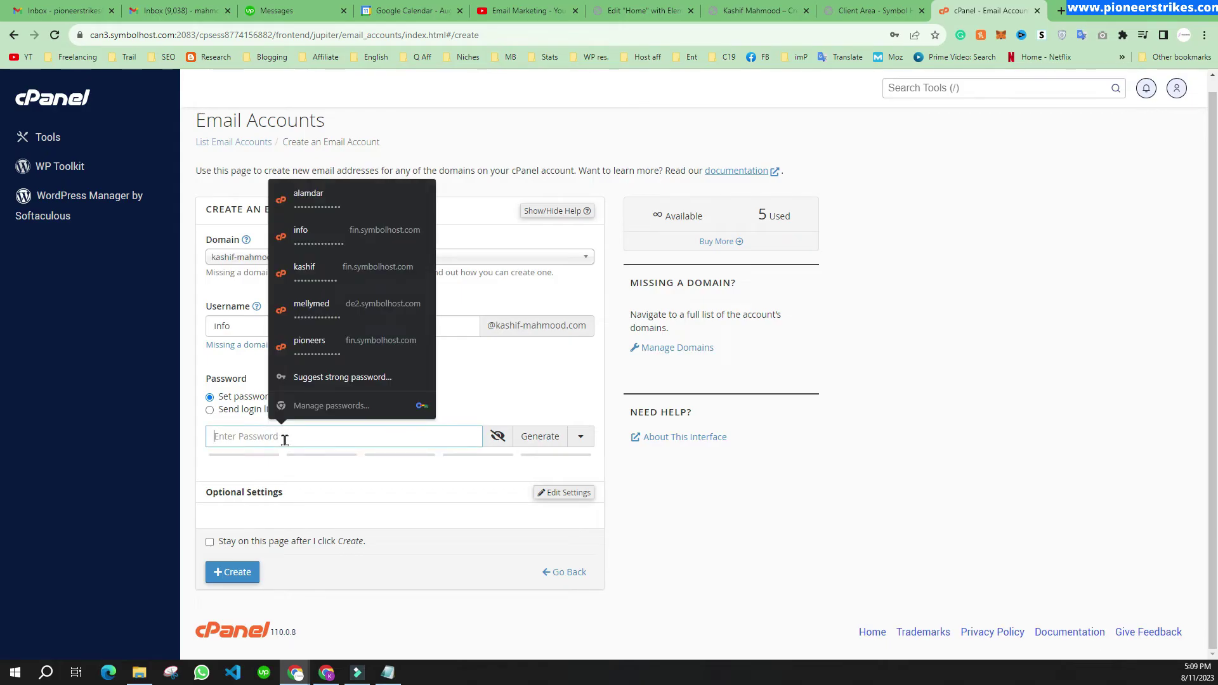
pyautogui.write('a')
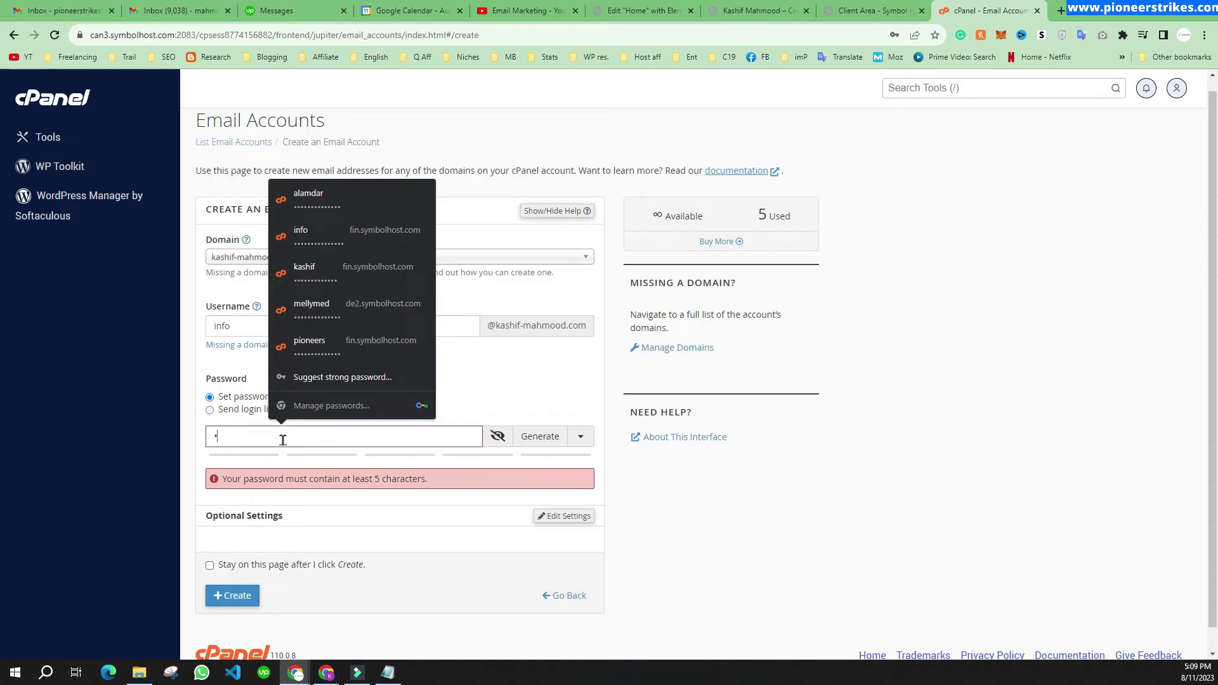
pyautogui.hotkey('ctrl', 'v')
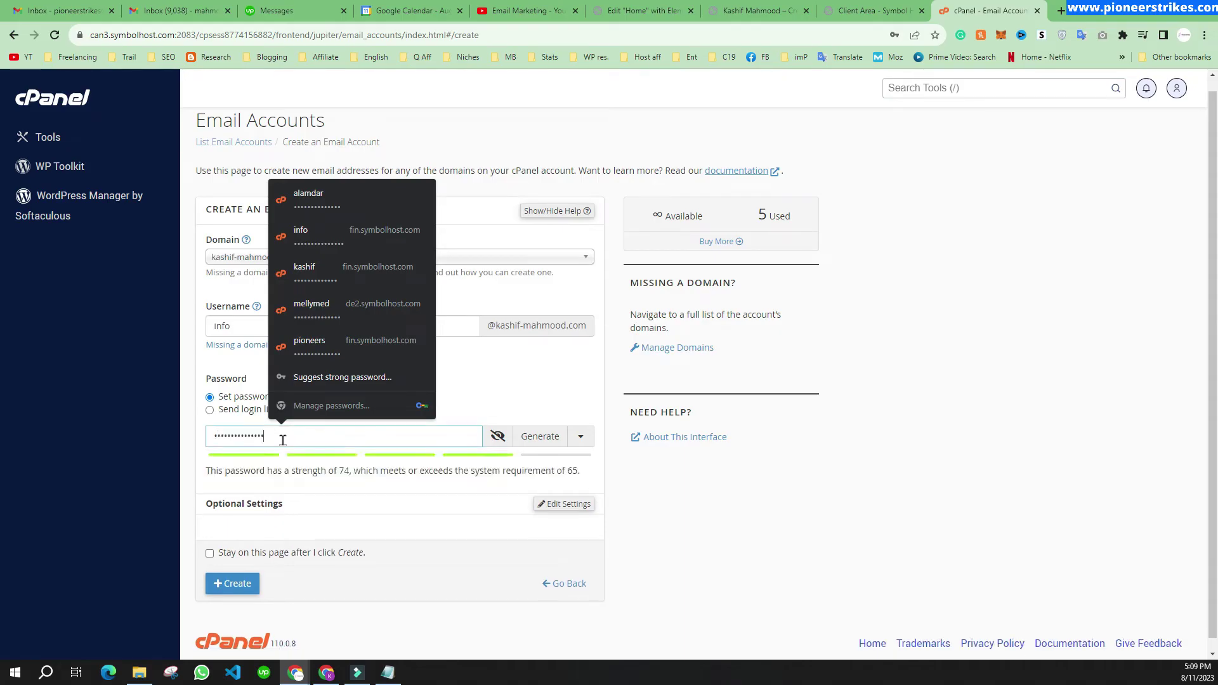
pyautogui.write('1')
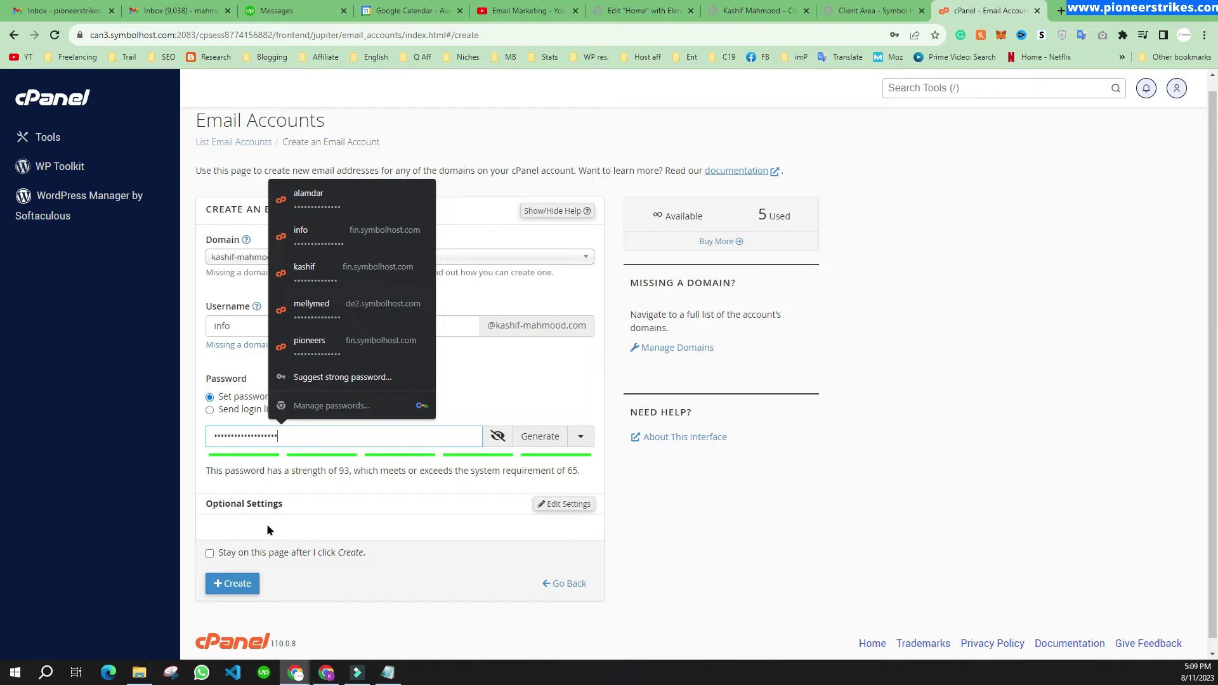
# Step: Under Edit Settings, change the storage quota from 1024 MB to 256 MB
pyautogui.scroll(-1, 488, 511)
pyautogui.click(557, 493)
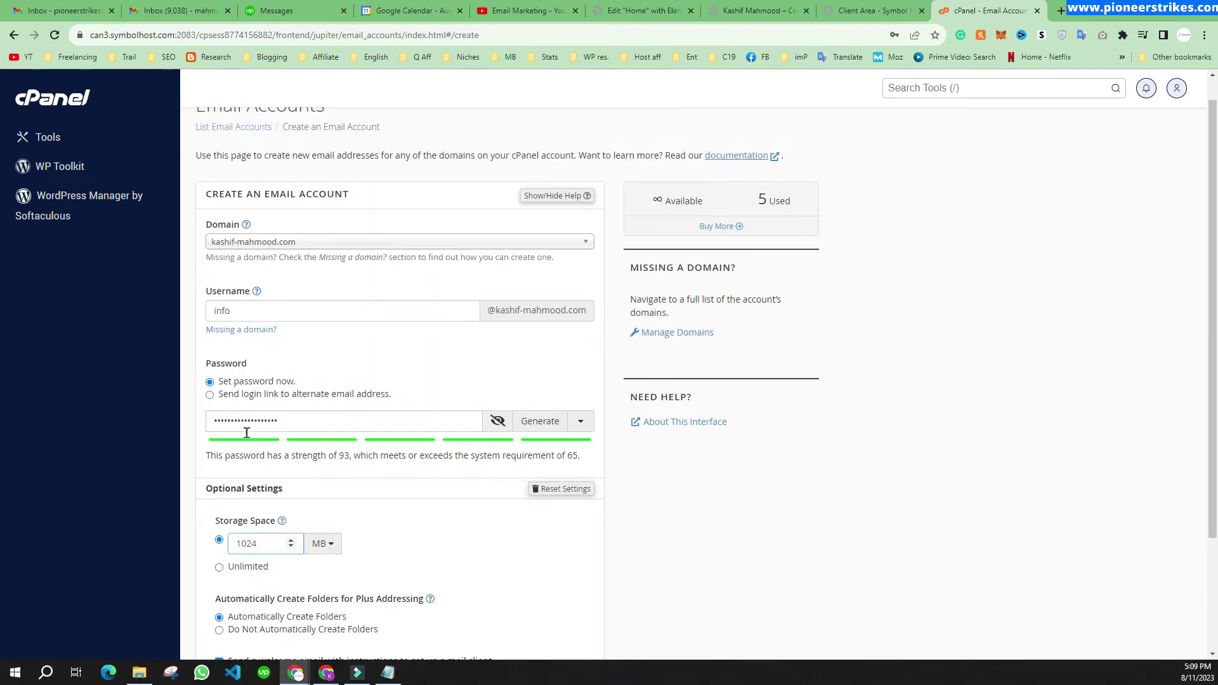
pyautogui.scroll(-2, 406, 444)
pyautogui.doubleClick(257, 394)
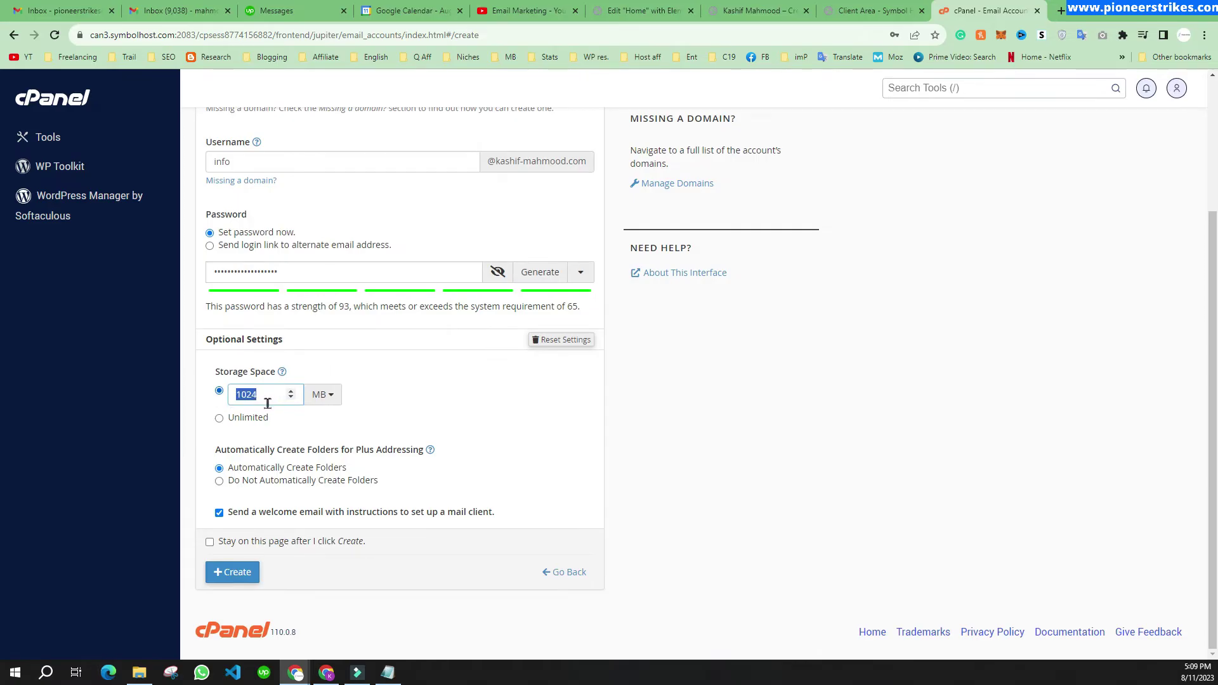
pyautogui.write('256')
# Step: Create the info mailbox and open it in webmail with its Check Email button
pyautogui.click(235, 574)
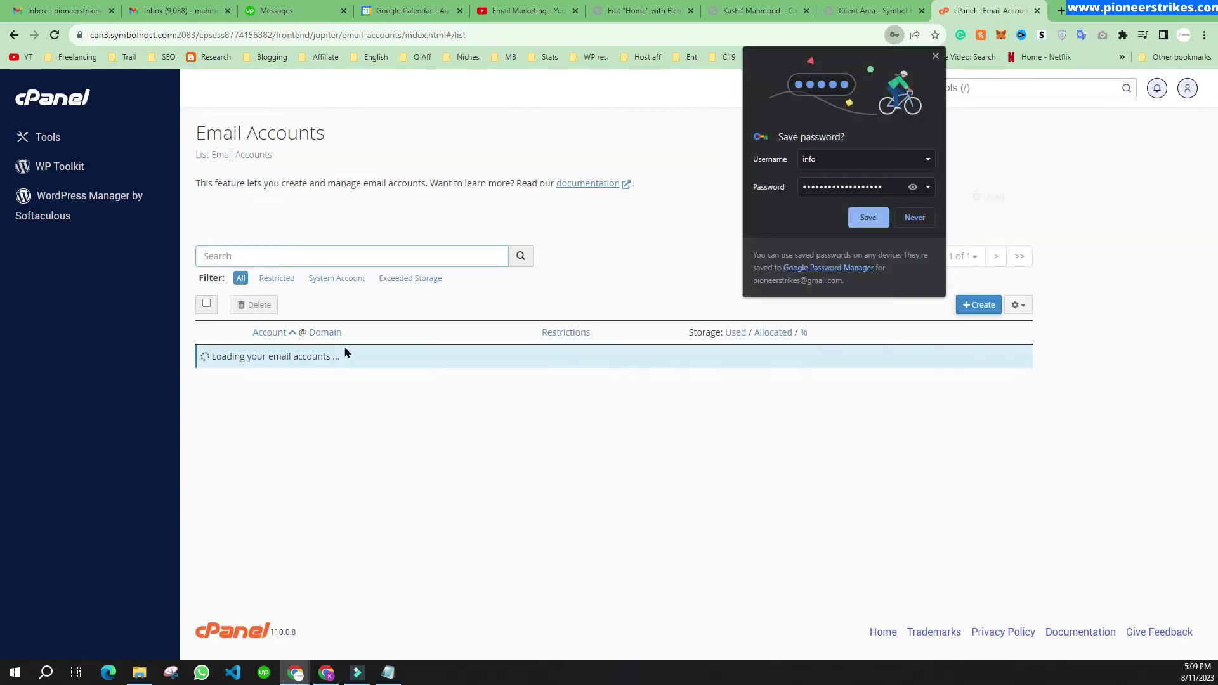
pyautogui.moveTo(245, 458); pyautogui.dragTo(392, 462)
pyautogui.click(392, 462)
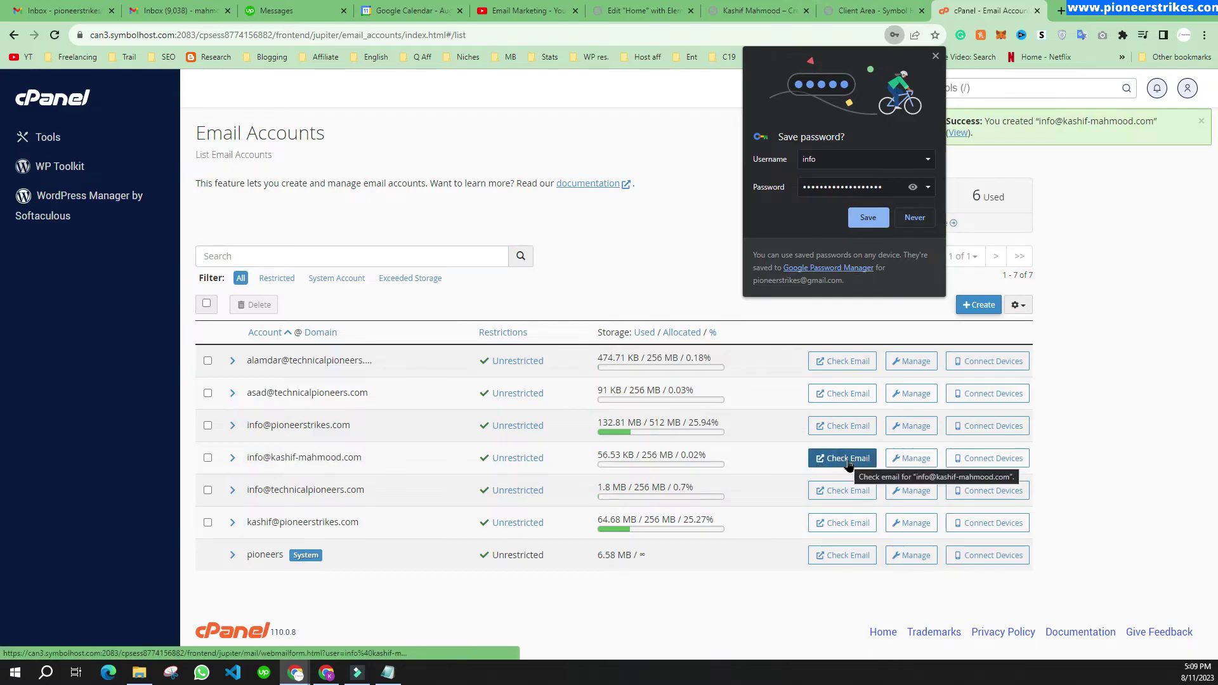
pyautogui.moveTo(373, 458); pyautogui.dragTo(244, 458)
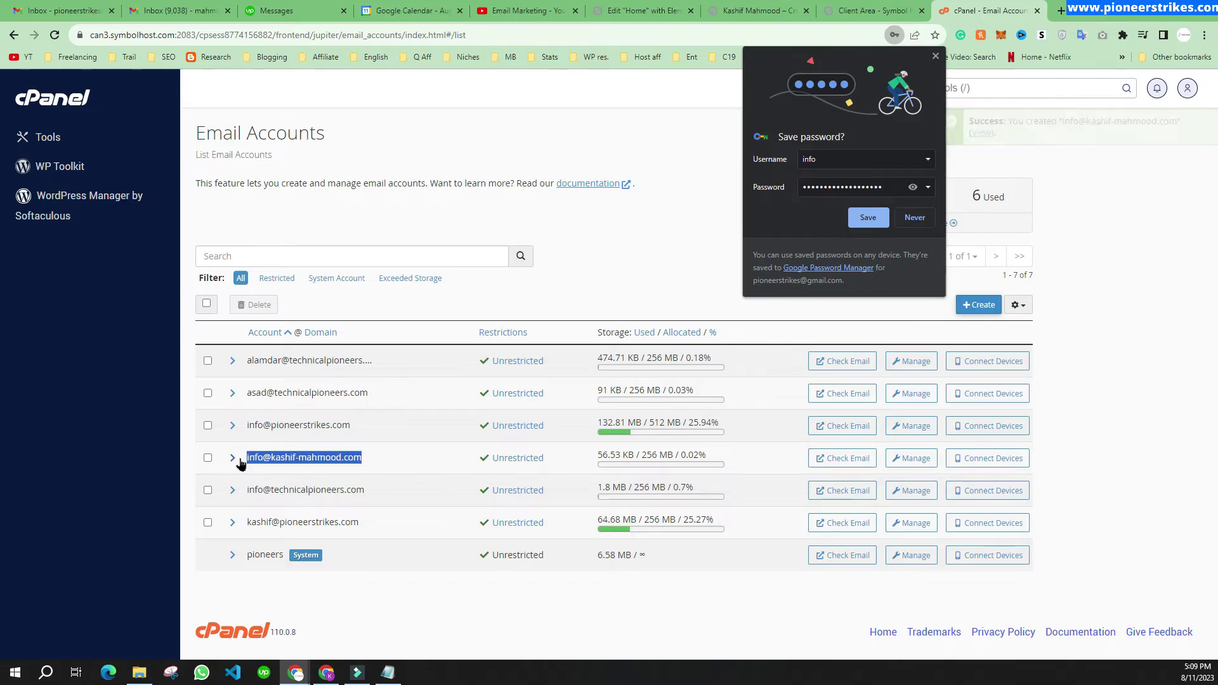
pyautogui.click(843, 463)
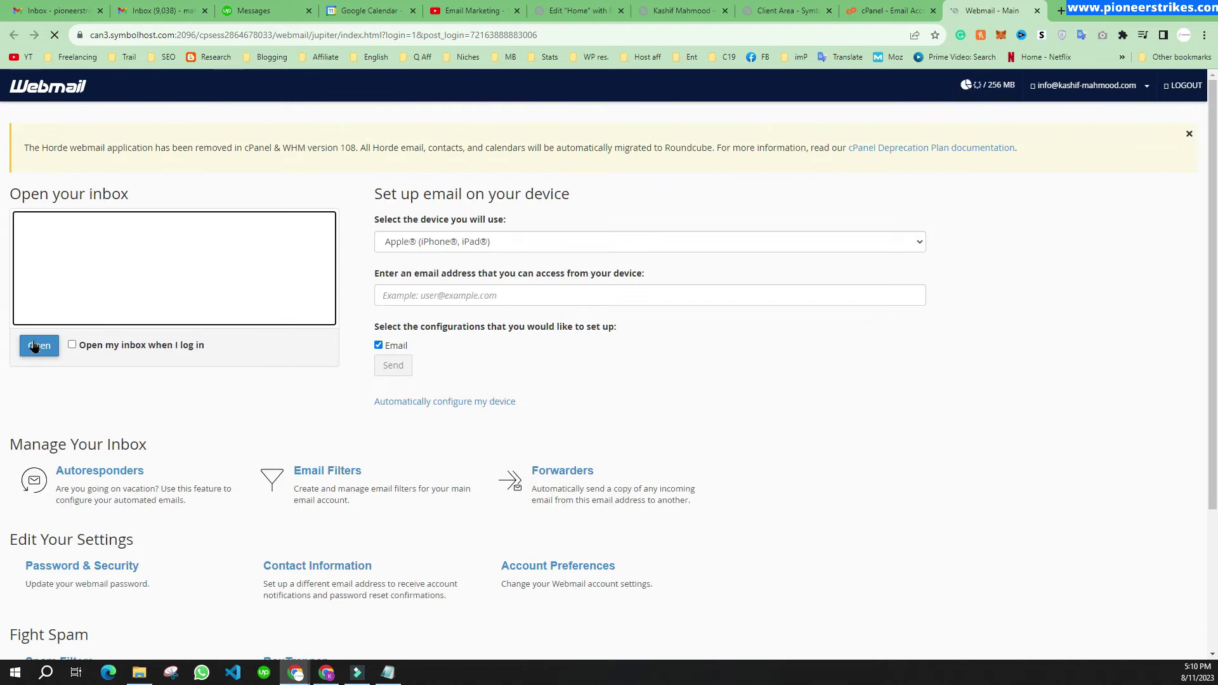
# Step: Open the info mailbox inbox and read through the cPanel client configuration settings message
pyautogui.click(36, 354)
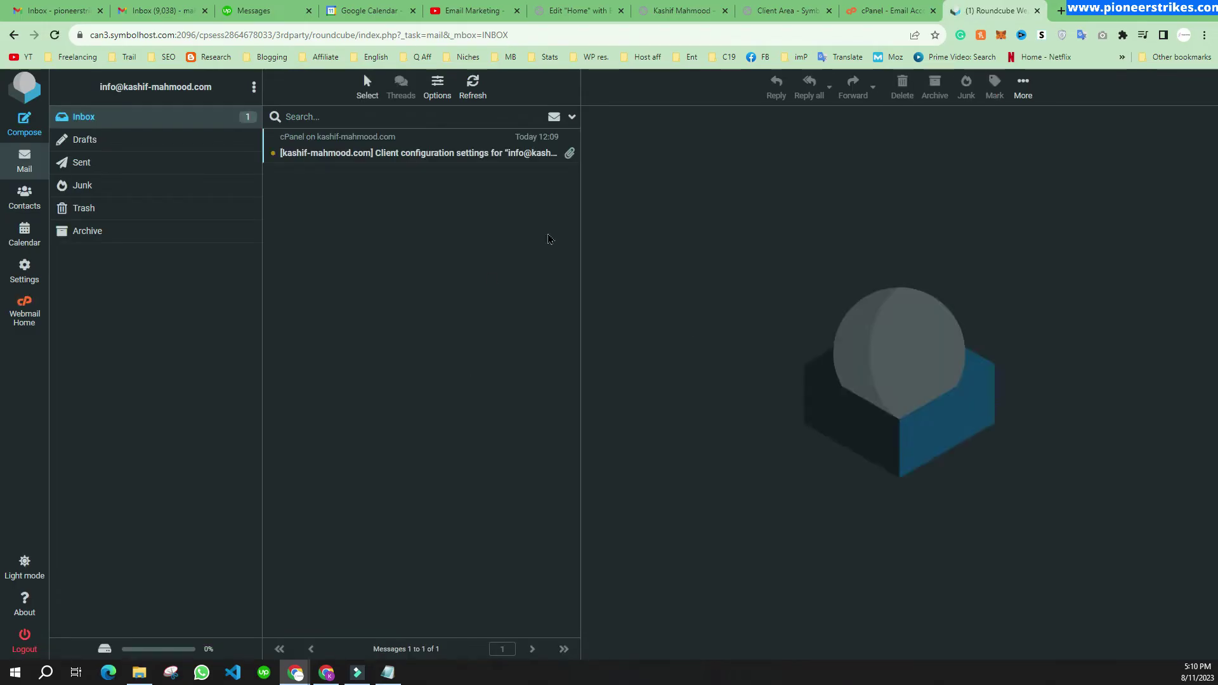
pyautogui.click(454, 156)
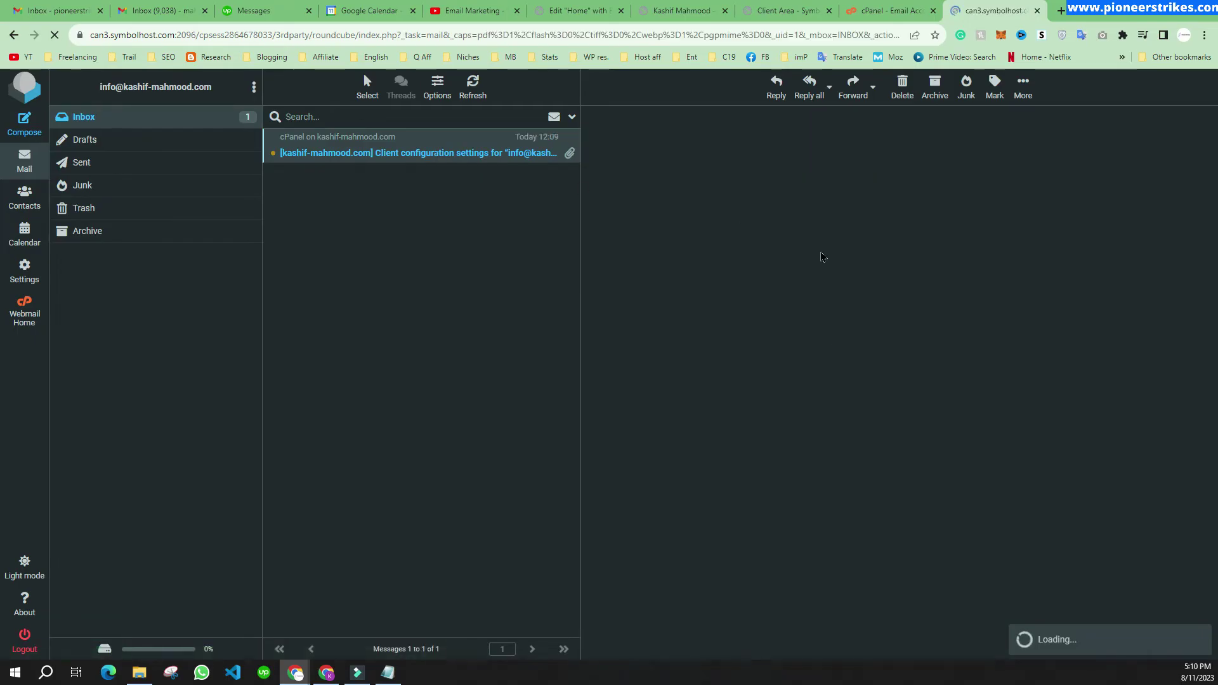
pyautogui.scroll(-2, 690, 337)
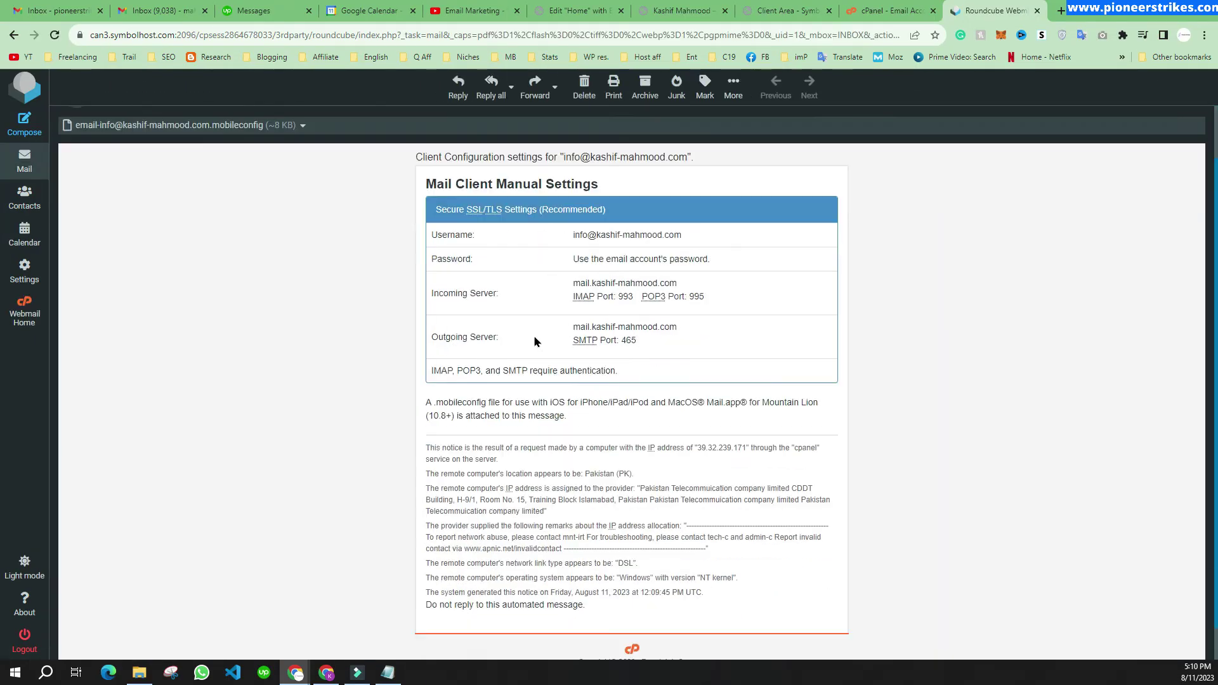
pyautogui.scroll(2, 677, 336)
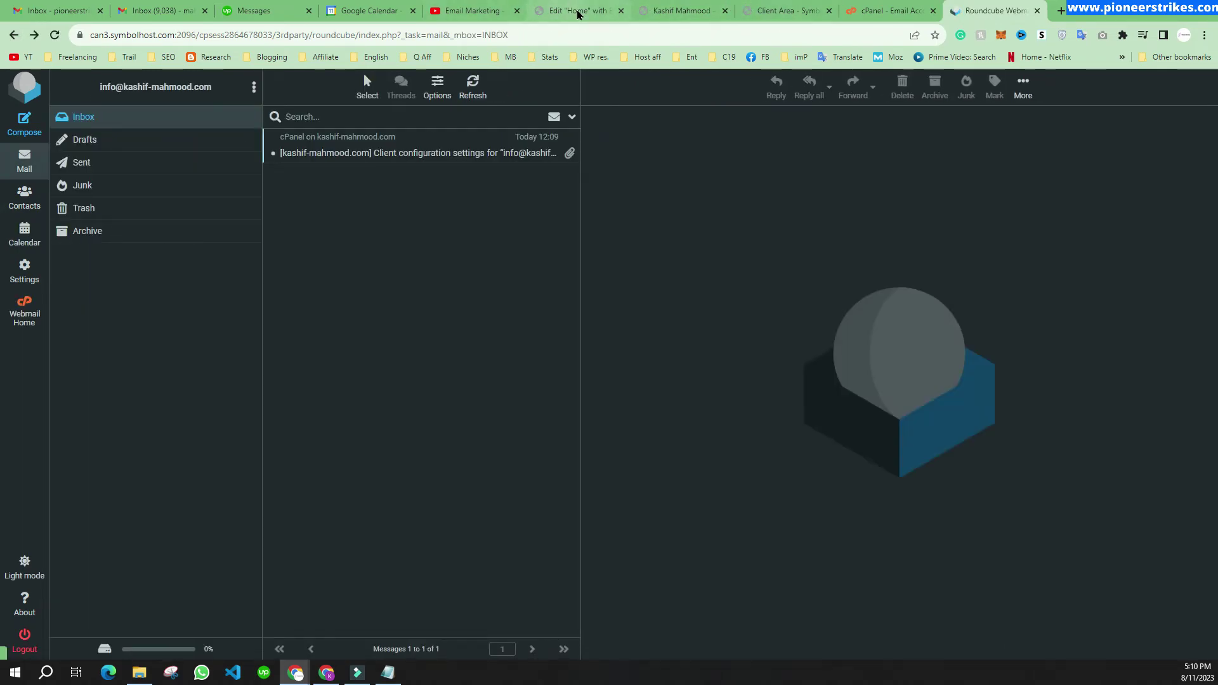
# Step: Go from the live site to the WordPress dashboard and dismiss the Popular Apps popup
pyautogui.click(692, 14)
pyautogui.moveTo(75, 78)
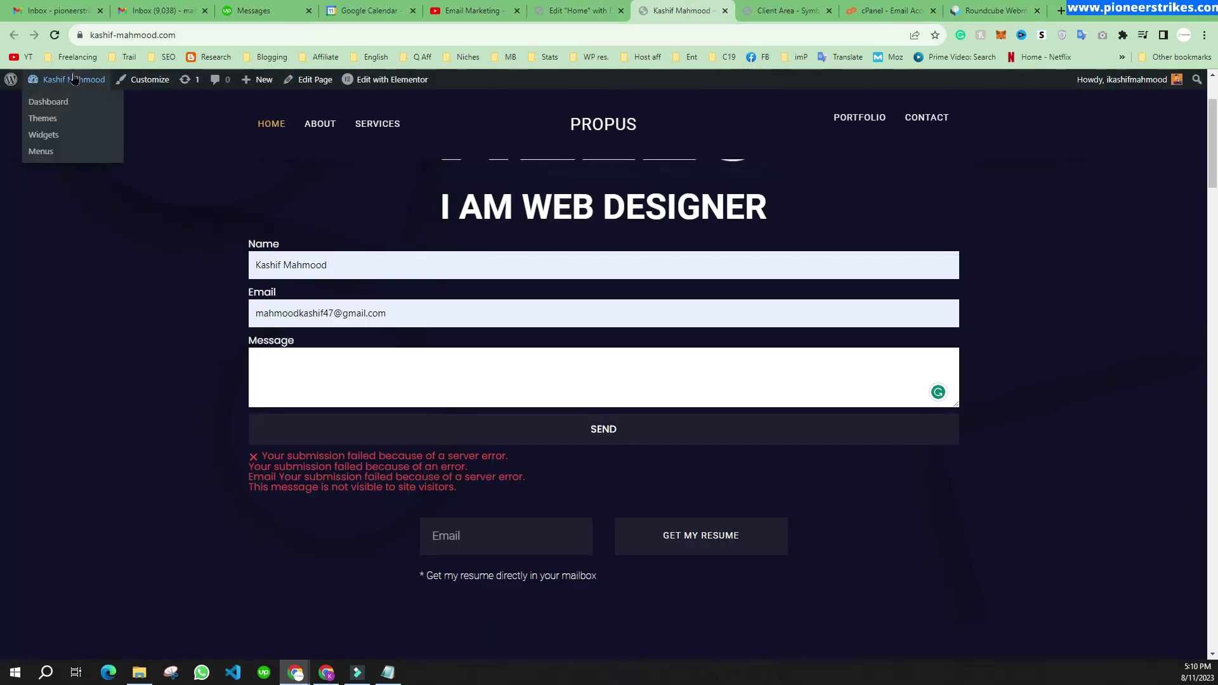
pyautogui.click(65, 102)
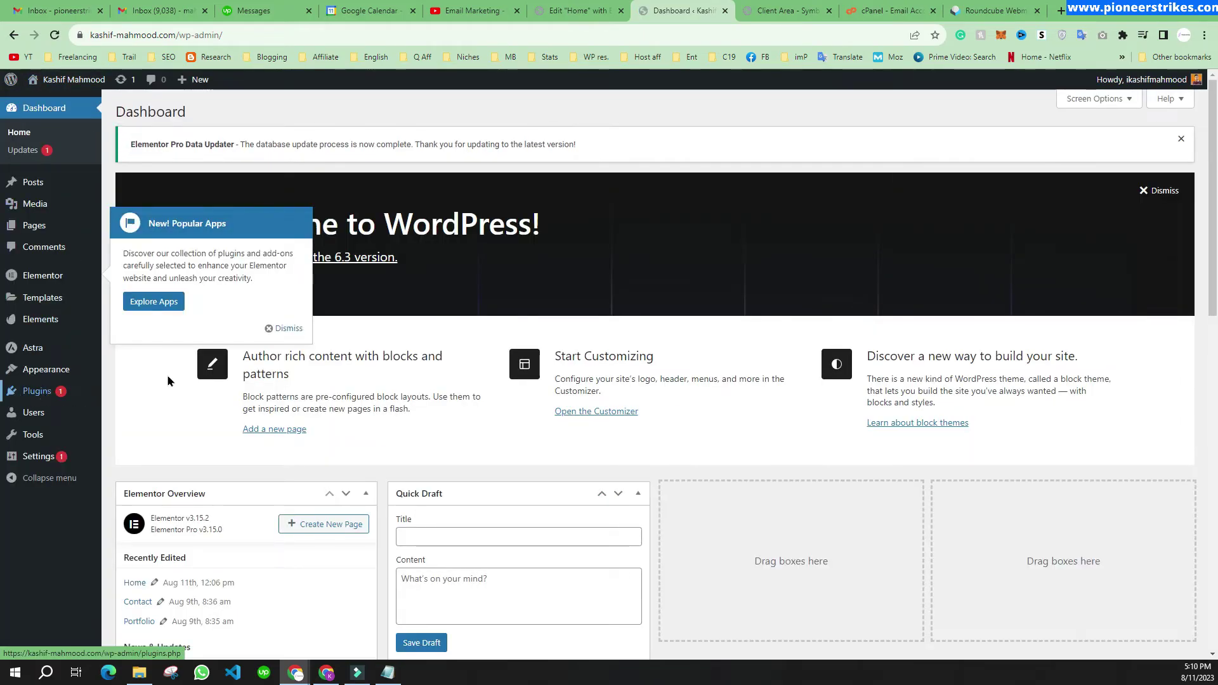
pyautogui.click(279, 329)
# Step: Search the plugin directory for 'smtp', then install and activate WP Mail SMTP
pyautogui.moveTo(29, 397)
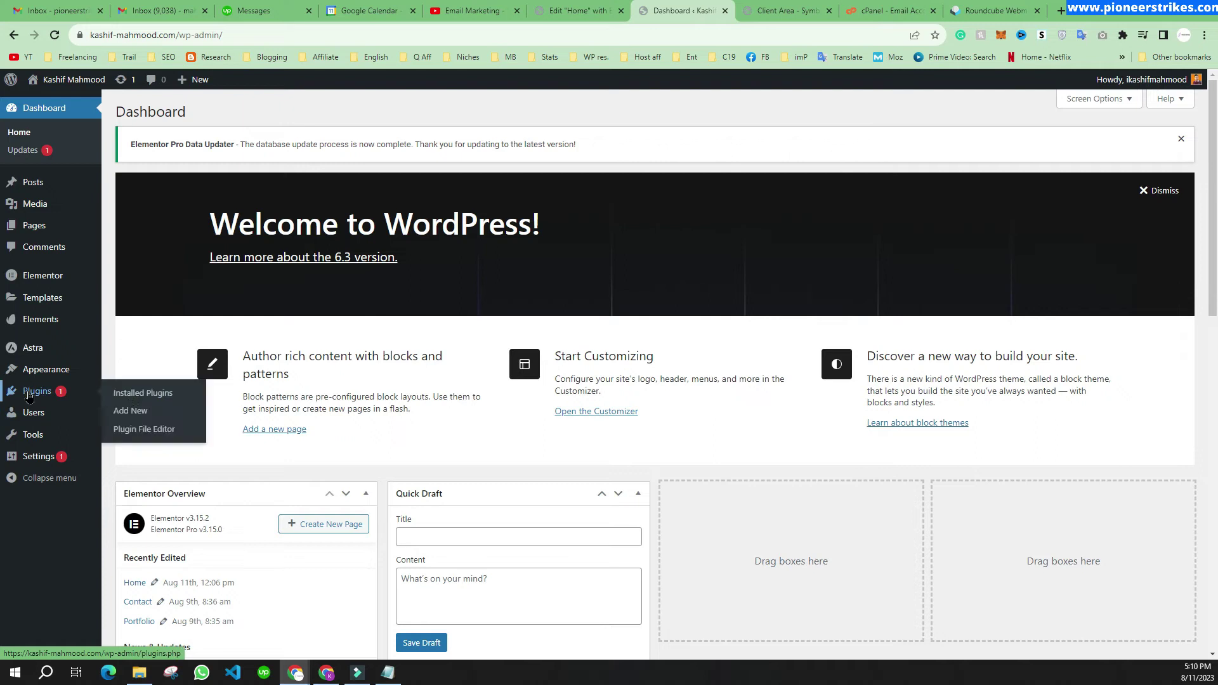
pyautogui.click(130, 412)
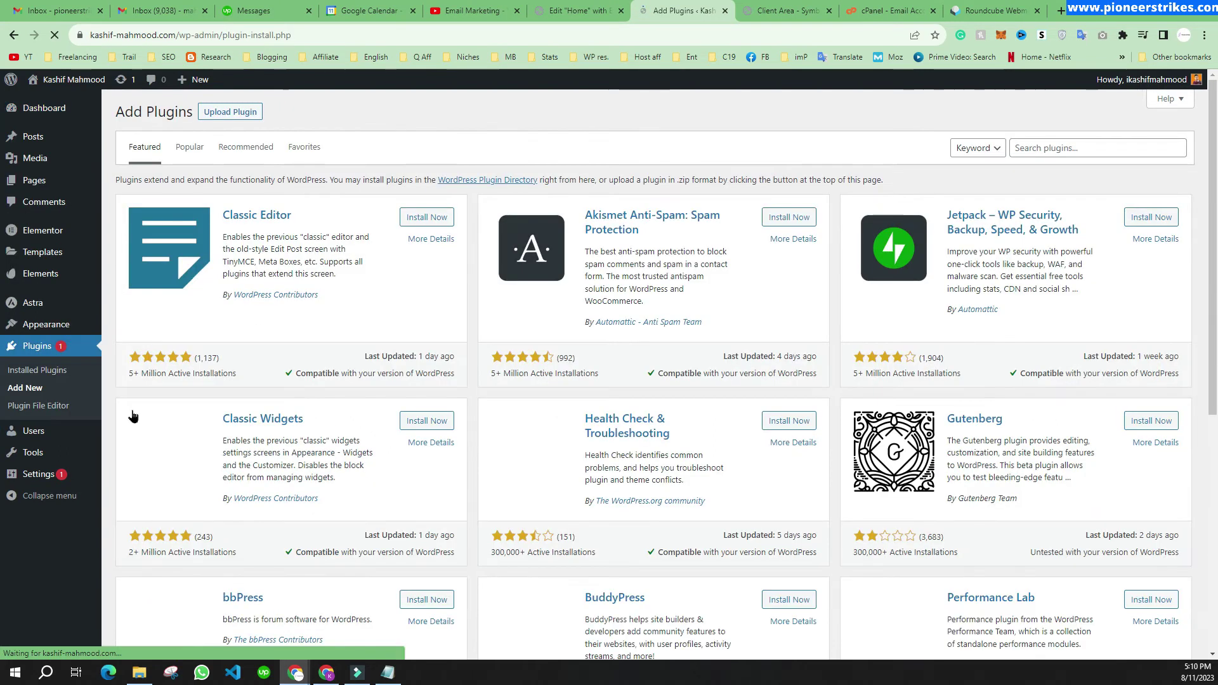
pyautogui.click(1028, 148)
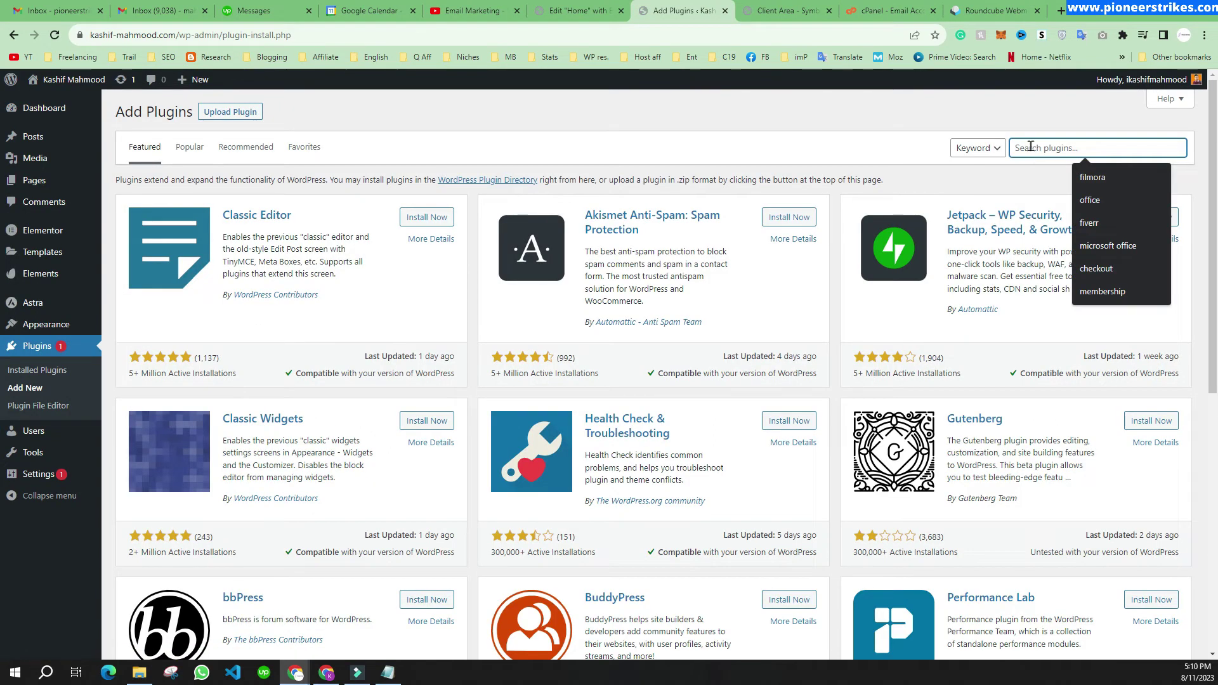
pyautogui.write('s')
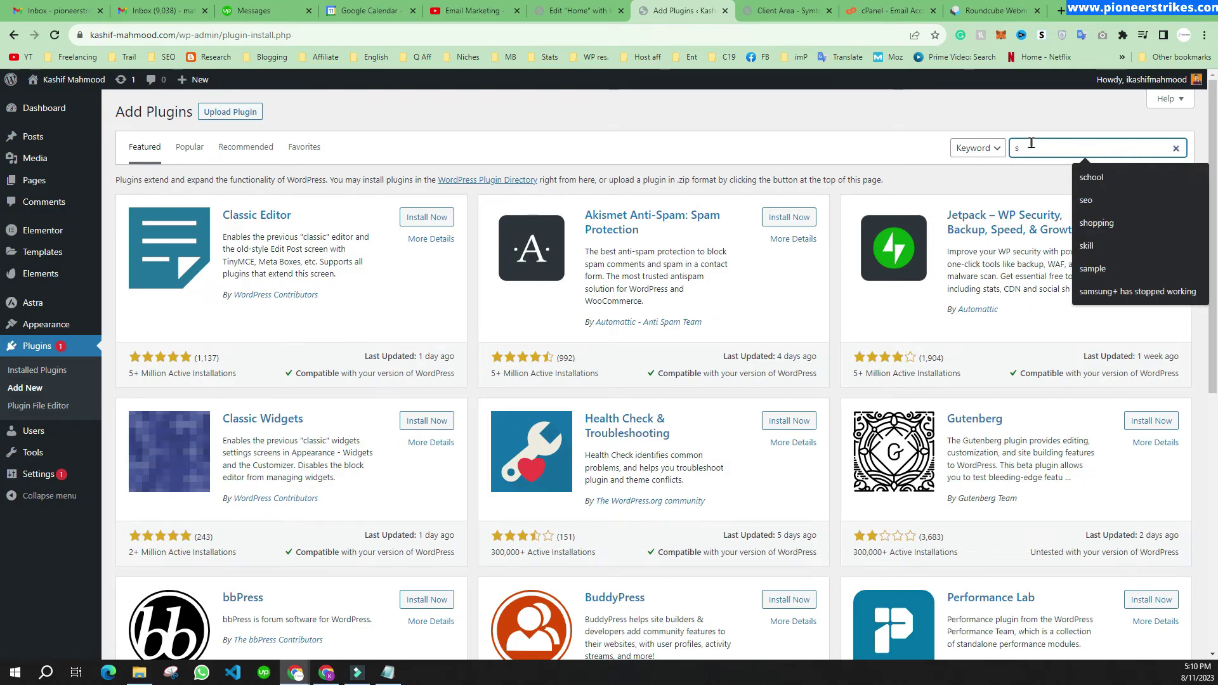
pyautogui.write('mt')
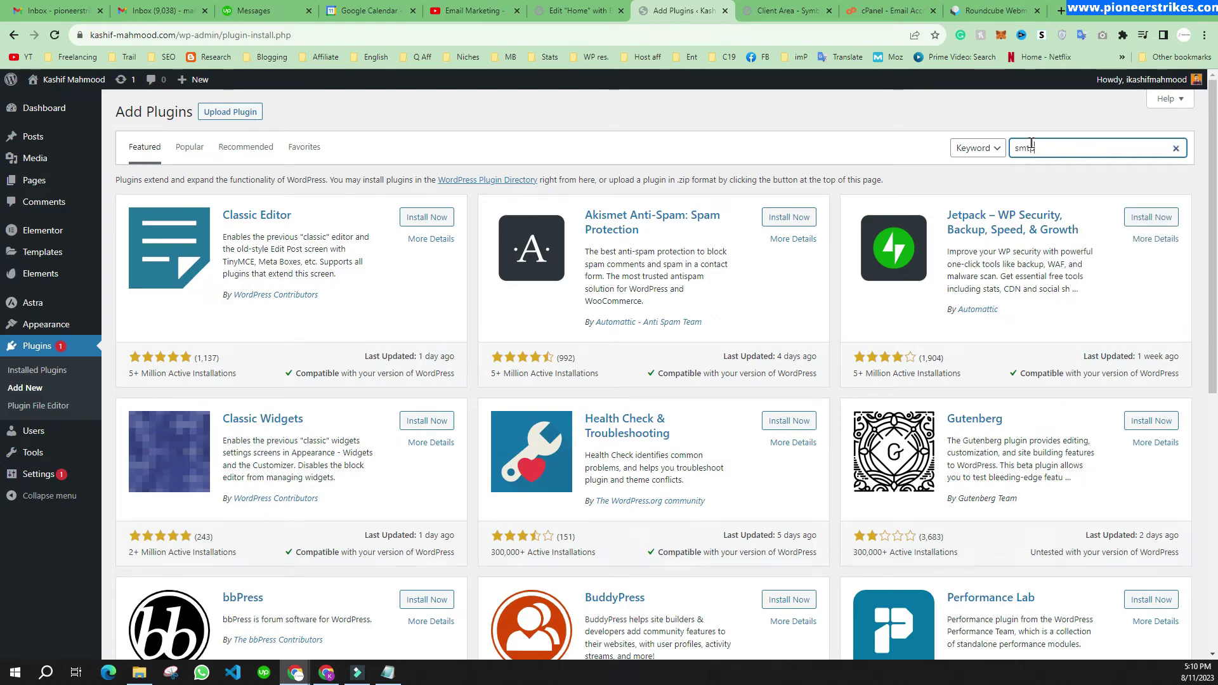
pyautogui.write('p')
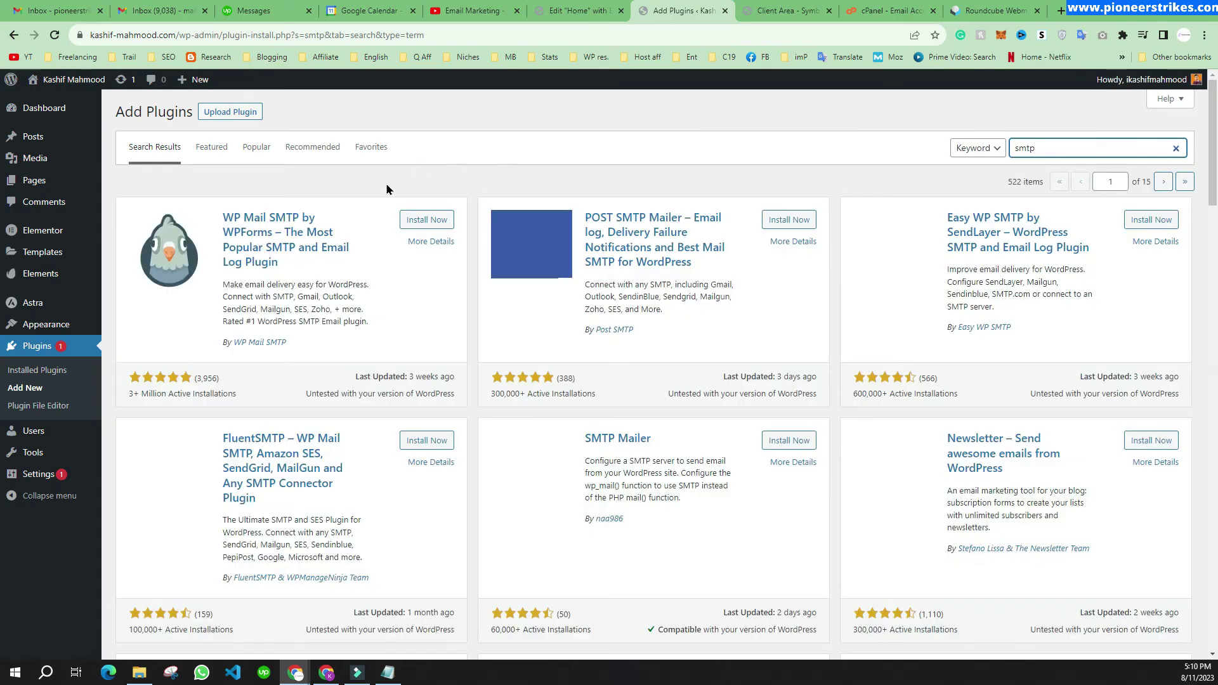
pyautogui.click(427, 222)
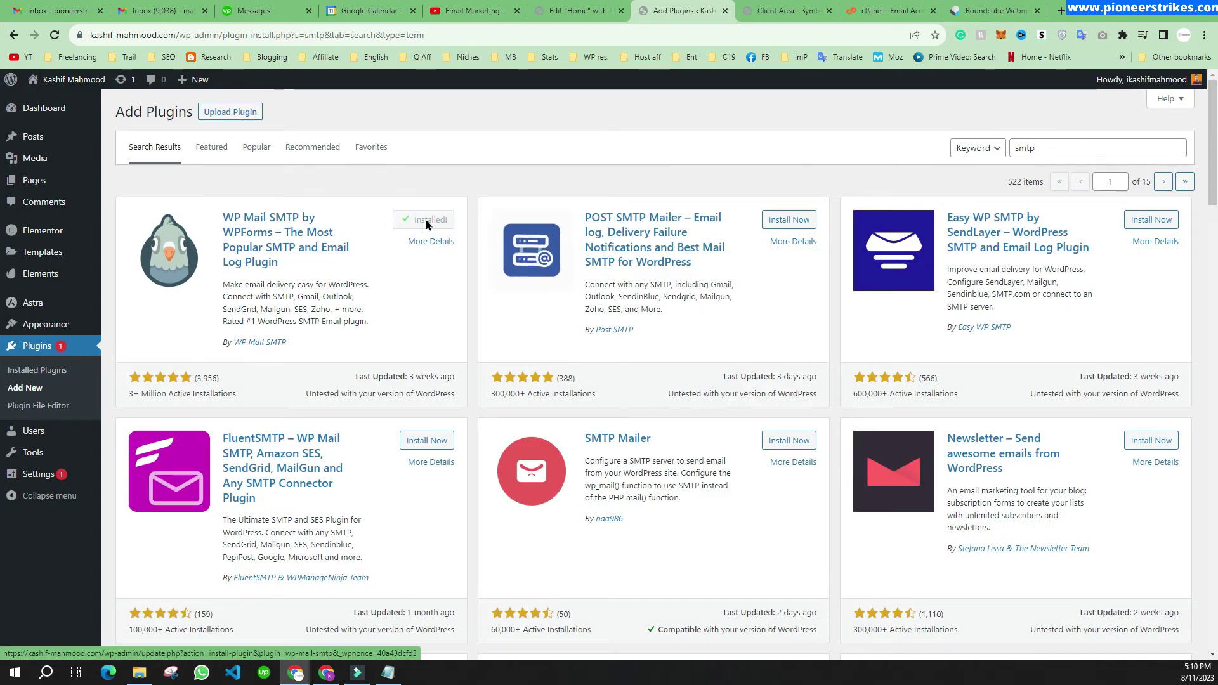
pyautogui.click(427, 223)
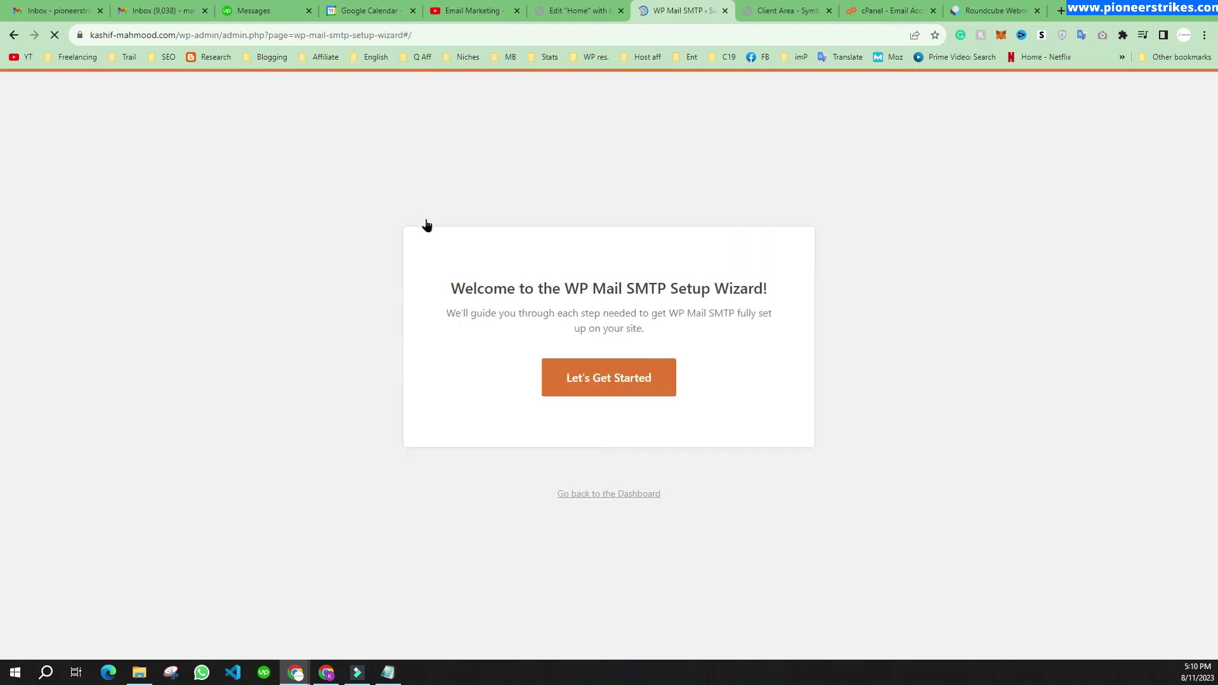
# Step: Start the WP Mail SMTP setup wizard and choose Other SMTP as the mailer
pyautogui.click(640, 406)
pyautogui.scroll(-4, 571, 329)
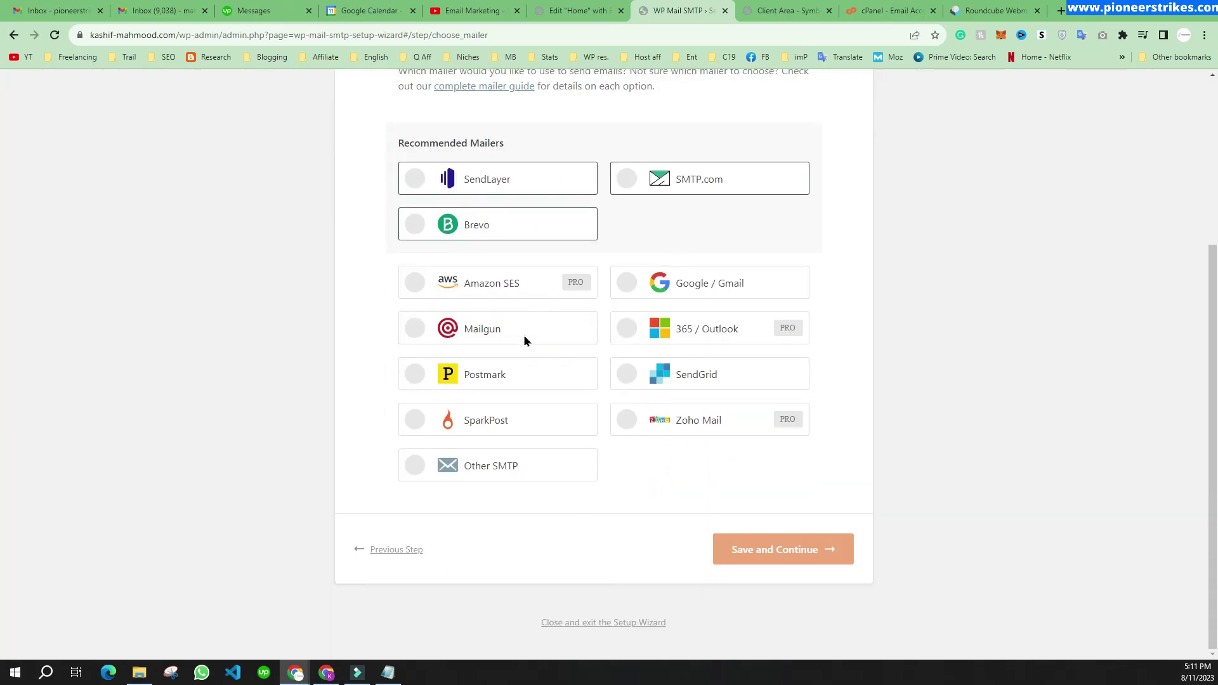
pyautogui.click(498, 469)
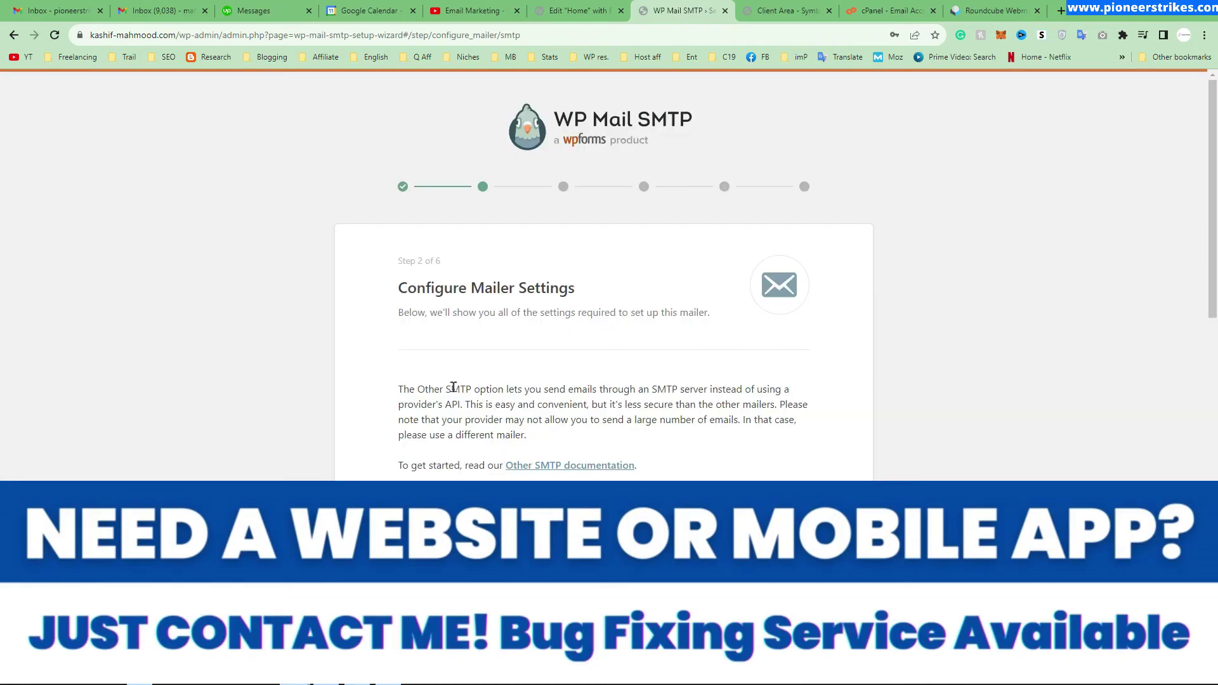
pyautogui.scroll(-3, 452, 387)
pyautogui.click(451, 343)
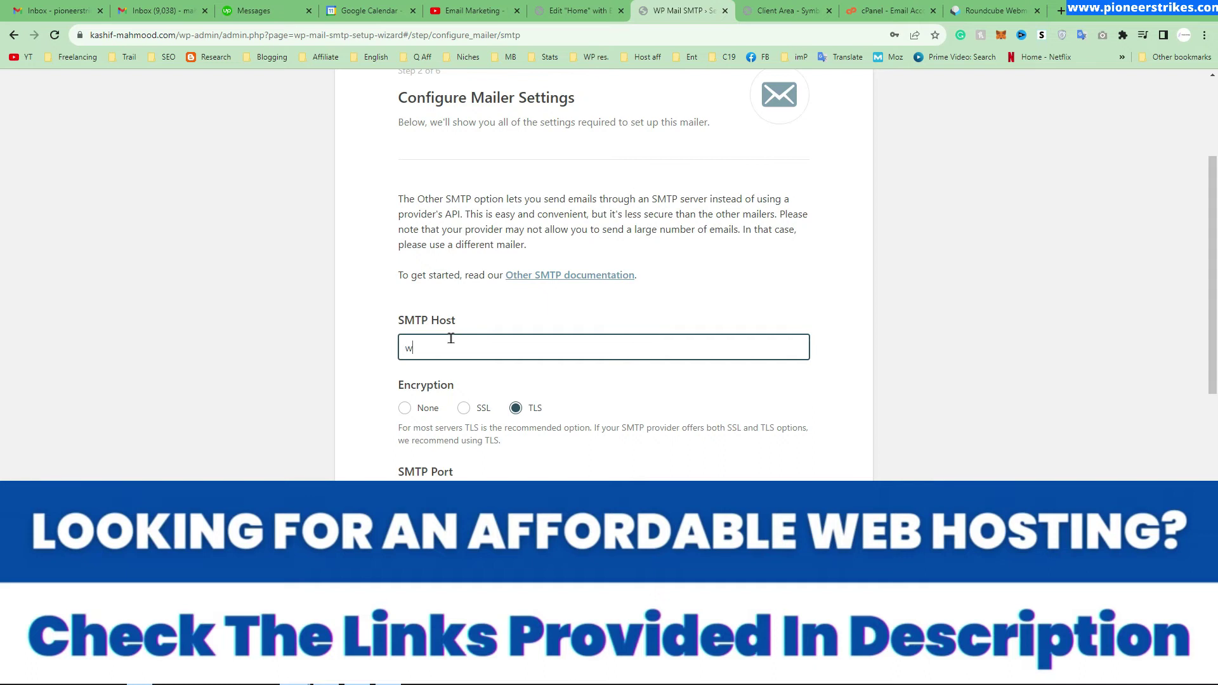
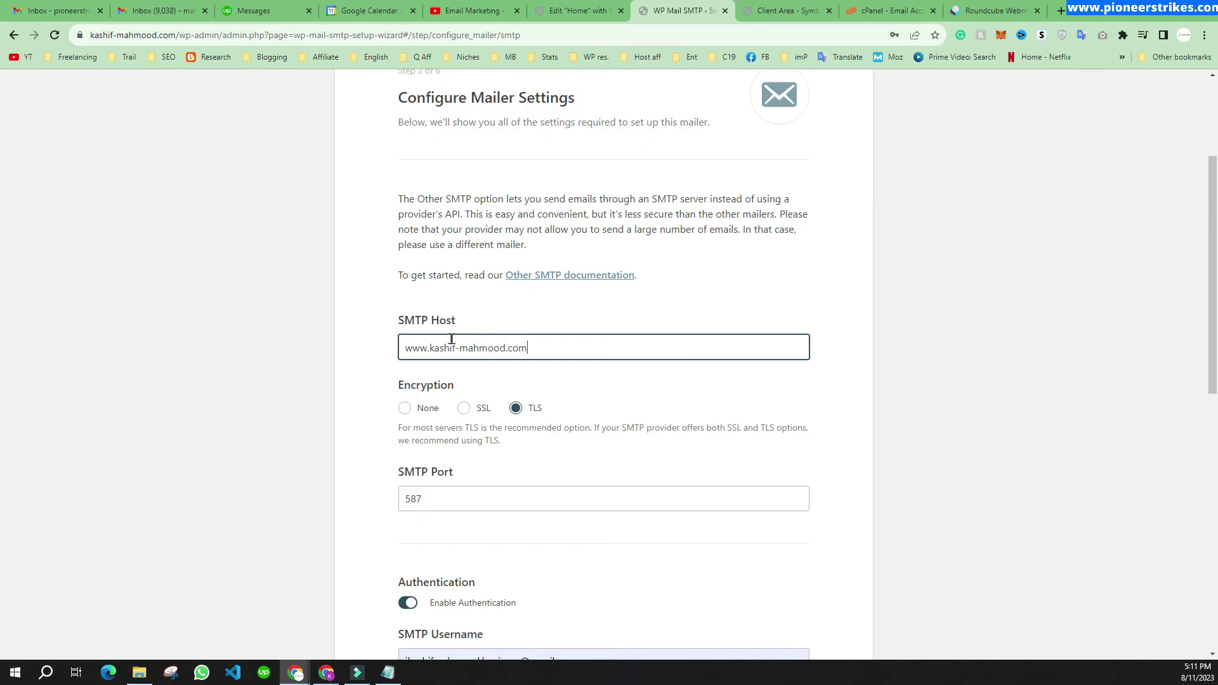
pyautogui.scroll(-4, 451, 338)
pyautogui.doubleClick(409, 245)
pyautogui.click(353, 267)
pyautogui.scroll(-2, 439, 298)
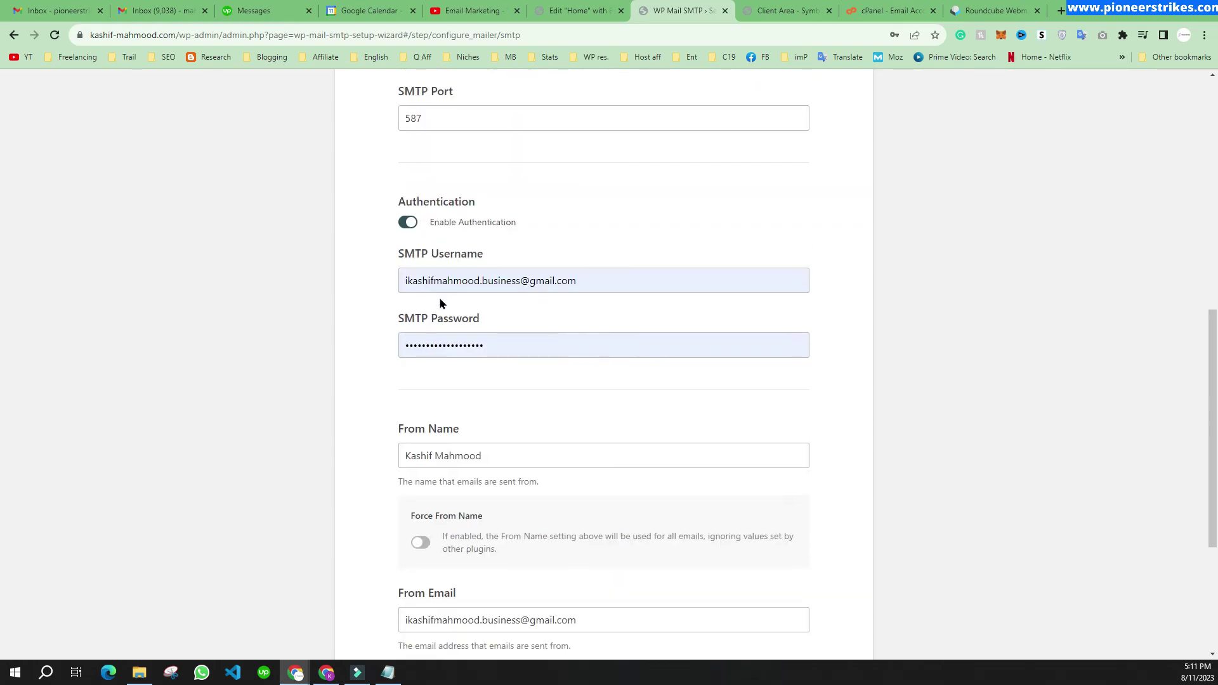
pyautogui.tripleClick(542, 286)
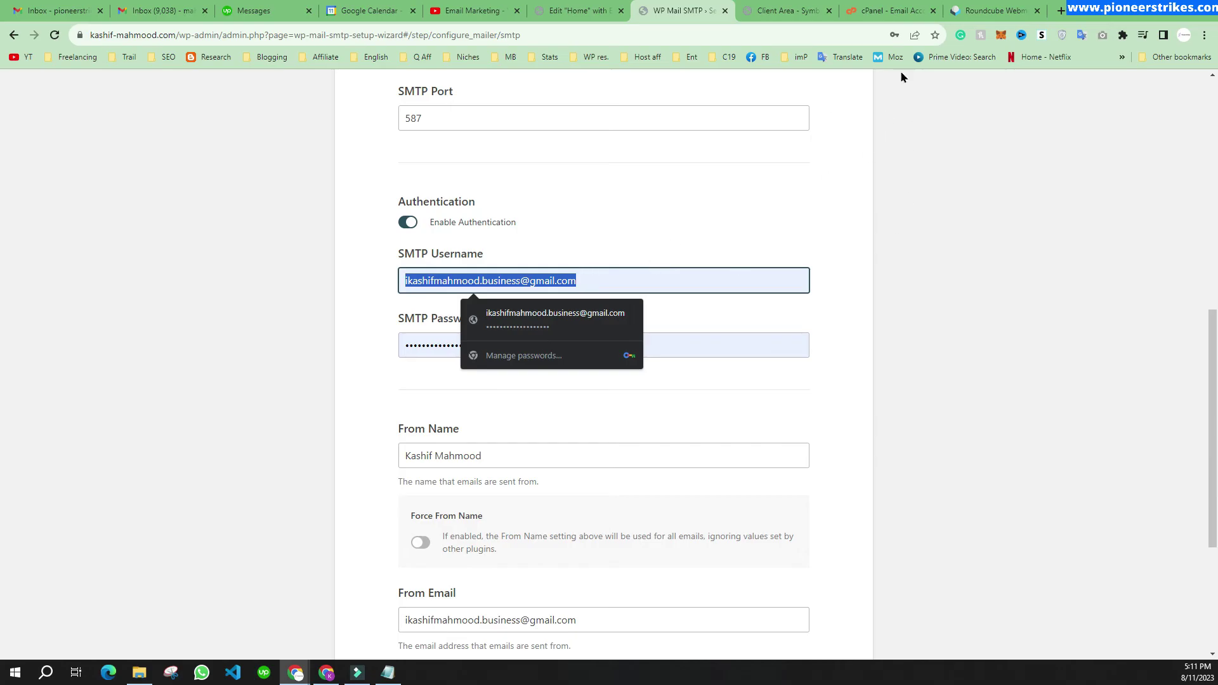
pyautogui.click(978, 12)
# Step: Select the info mailbox's address in the Roundcube client settings email to copy it
pyautogui.click(389, 152)
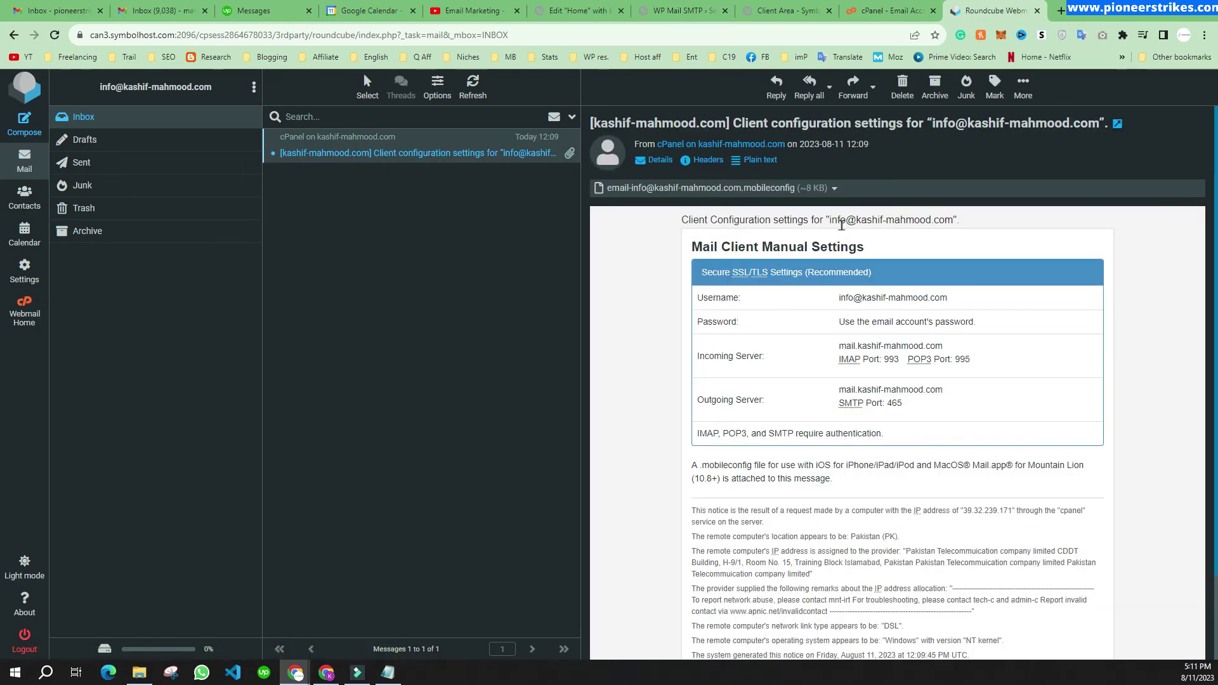
pyautogui.moveTo(828, 218); pyautogui.dragTo(952, 220)
pyautogui.hotkey('ctrl', 'c')
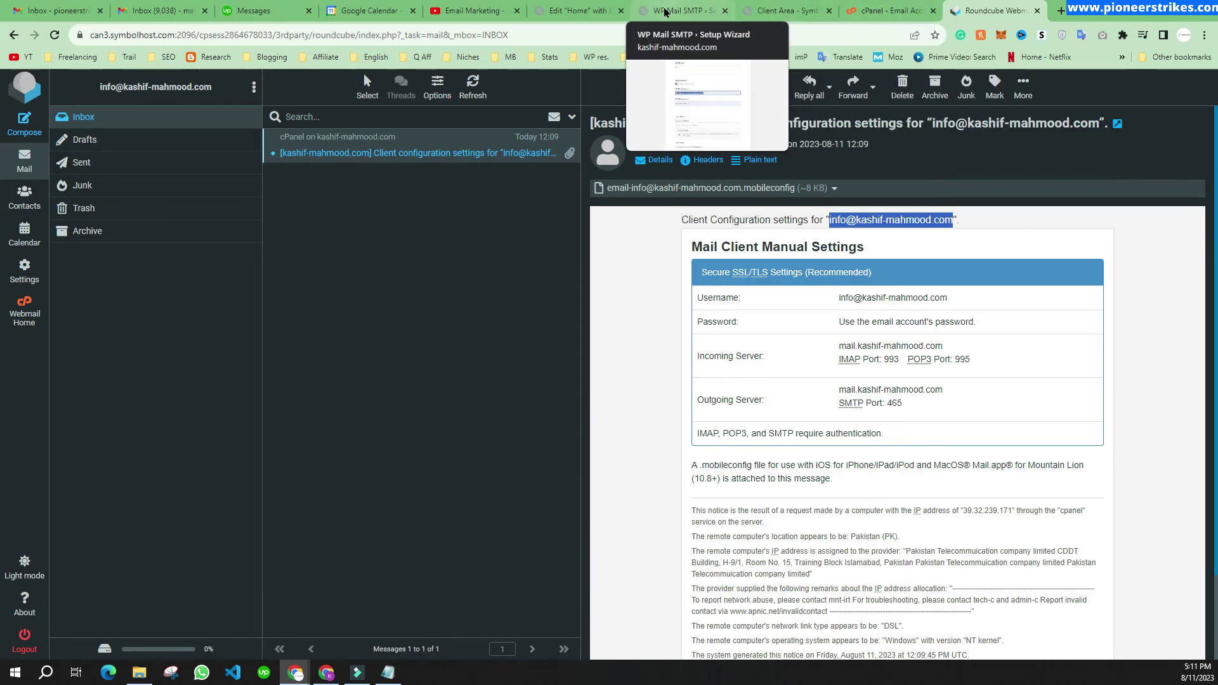
pyautogui.click(632, 12)
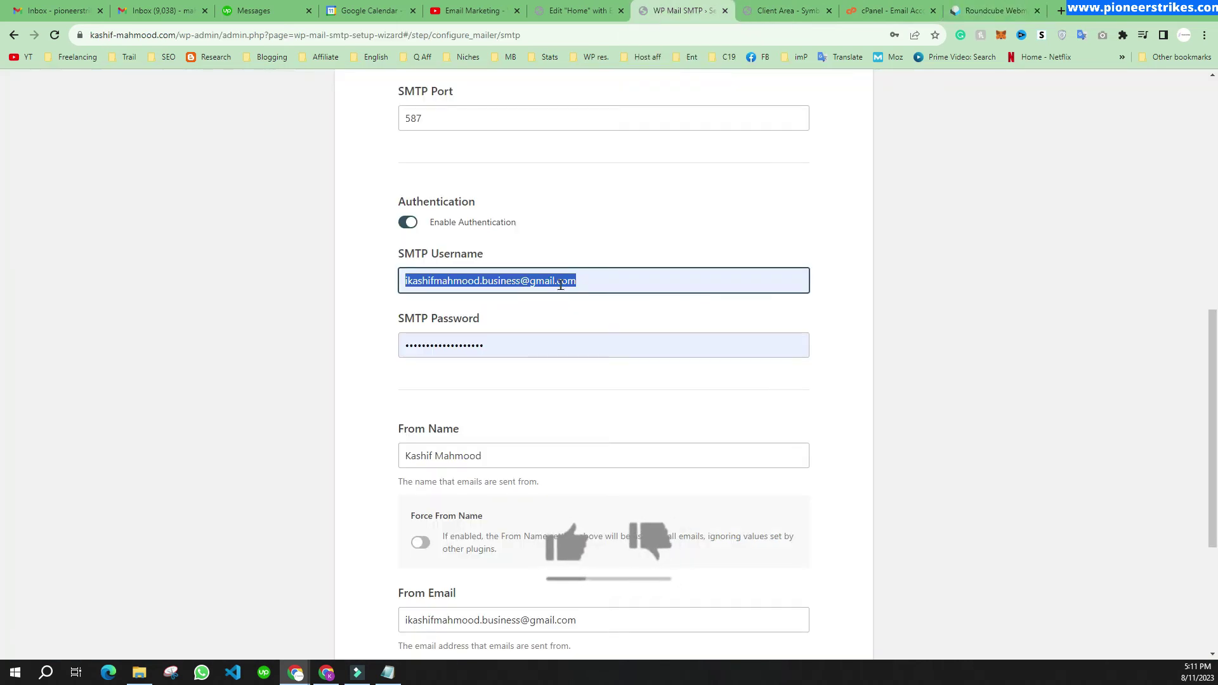
# Step: Paste the info address as SMTP username and replace the SMTP password with the mailbox password
pyautogui.hotkey('ctrl', 'v')
pyautogui.moveTo(537, 338); pyautogui.dragTo(369, 346)
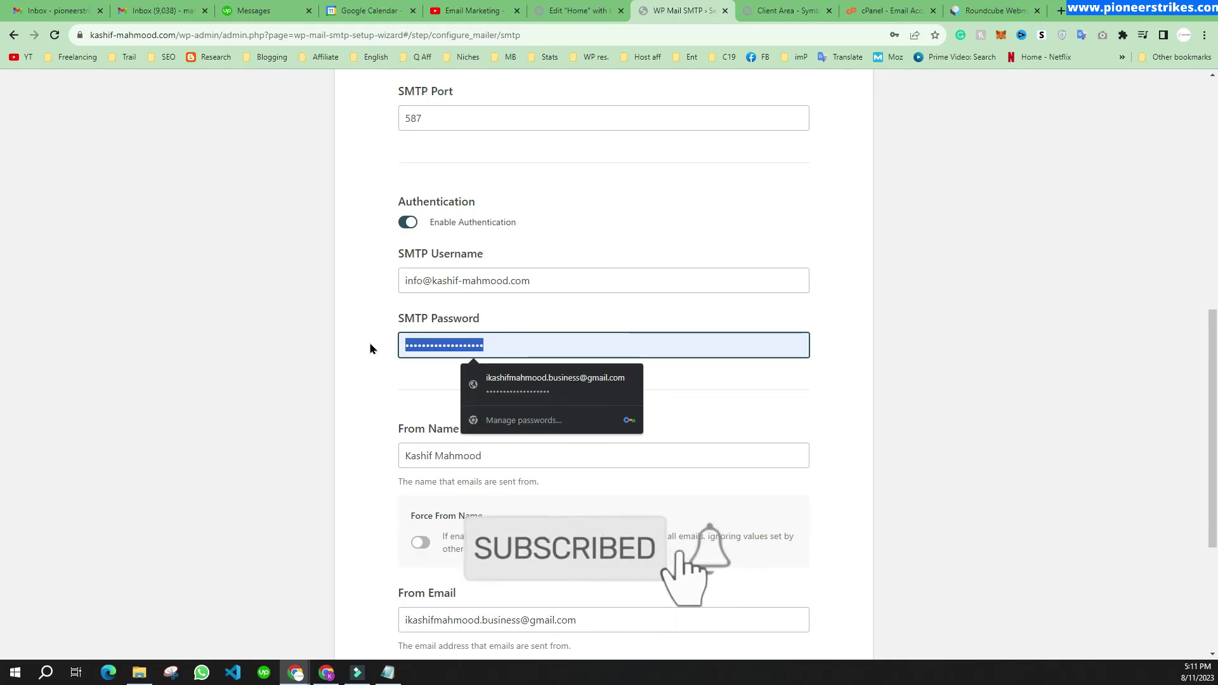
pyautogui.press('BackSpace')
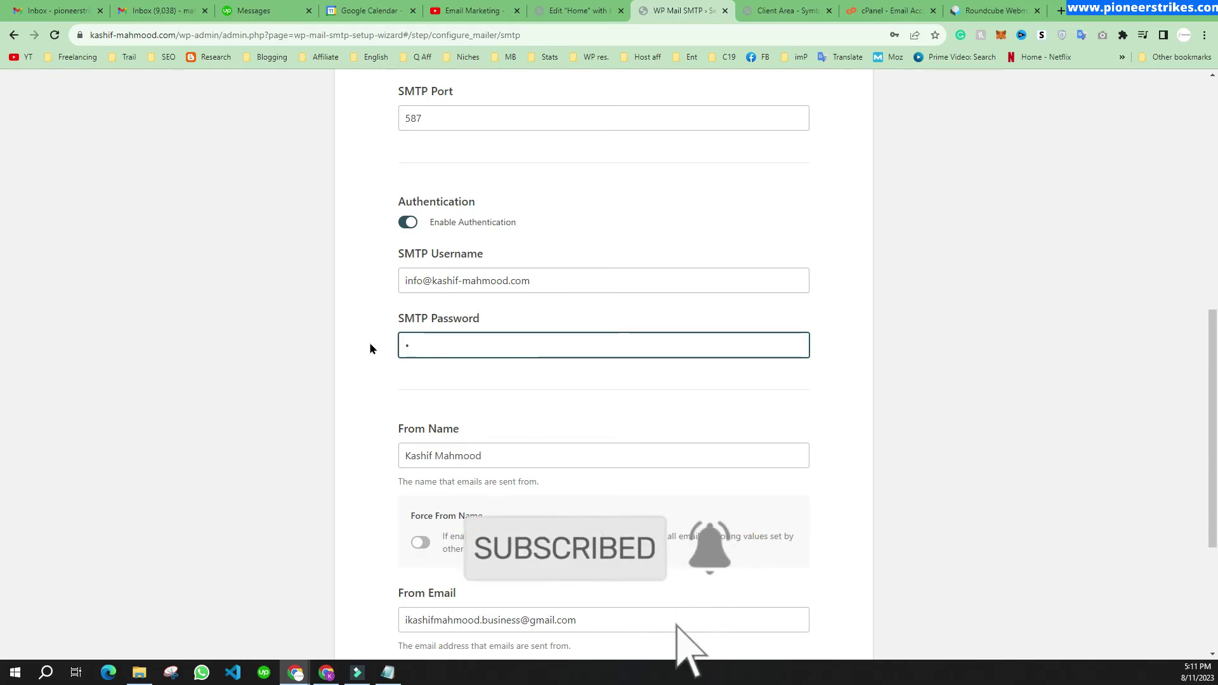
pyautogui.write('***')
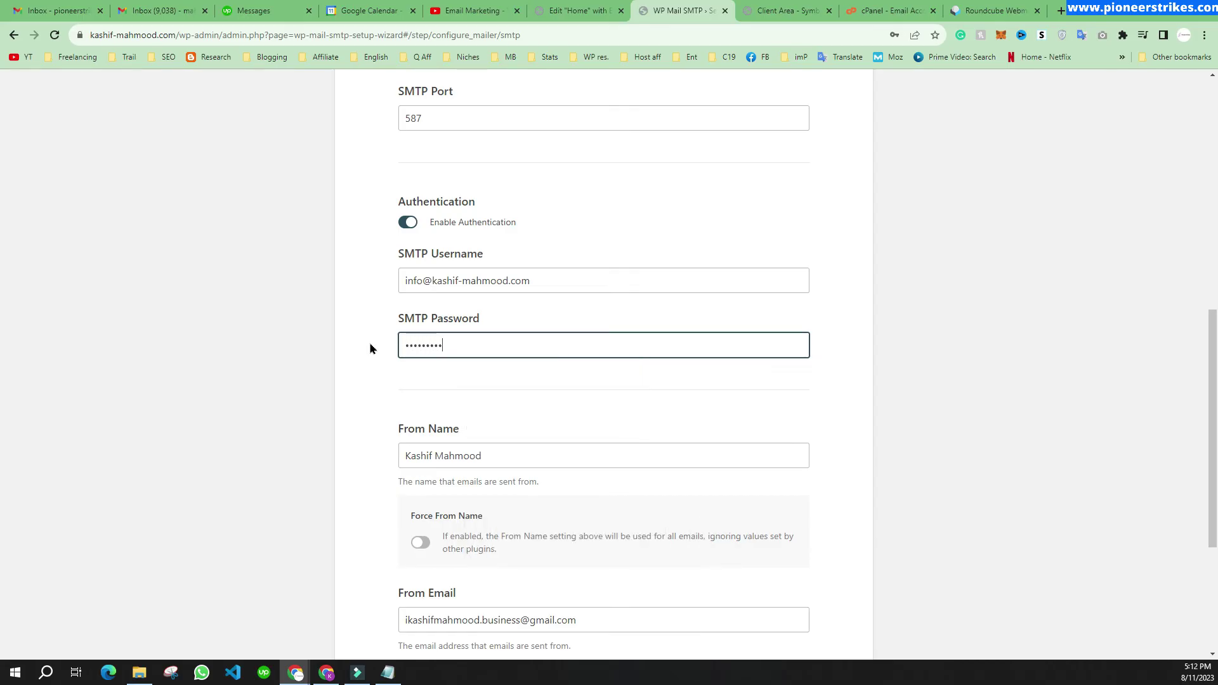
pyautogui.write('**')
pyautogui.scroll(-4, 382, 310)
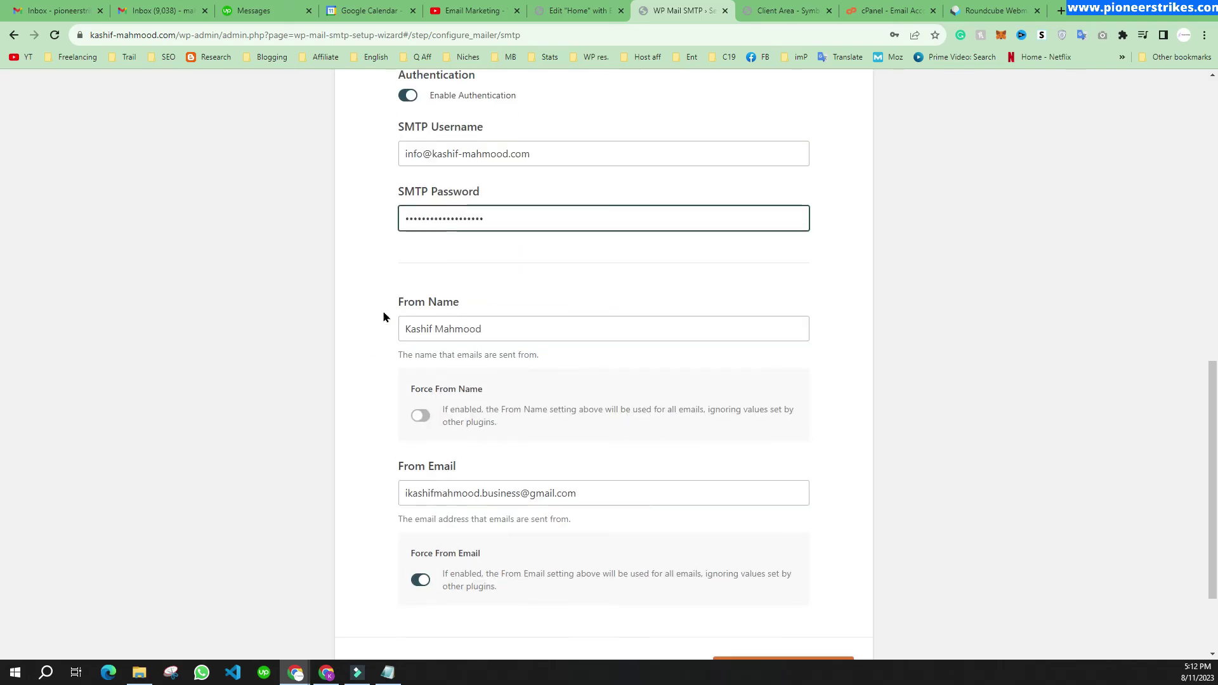
pyautogui.moveTo(607, 371); pyautogui.dragTo(317, 334)
# Step: Copy the SMTP username into From Email and save the mailer settings
pyautogui.scroll(2, 317, 334)
pyautogui.scroll(1, 317, 334)
pyautogui.tripleClick(460, 219)
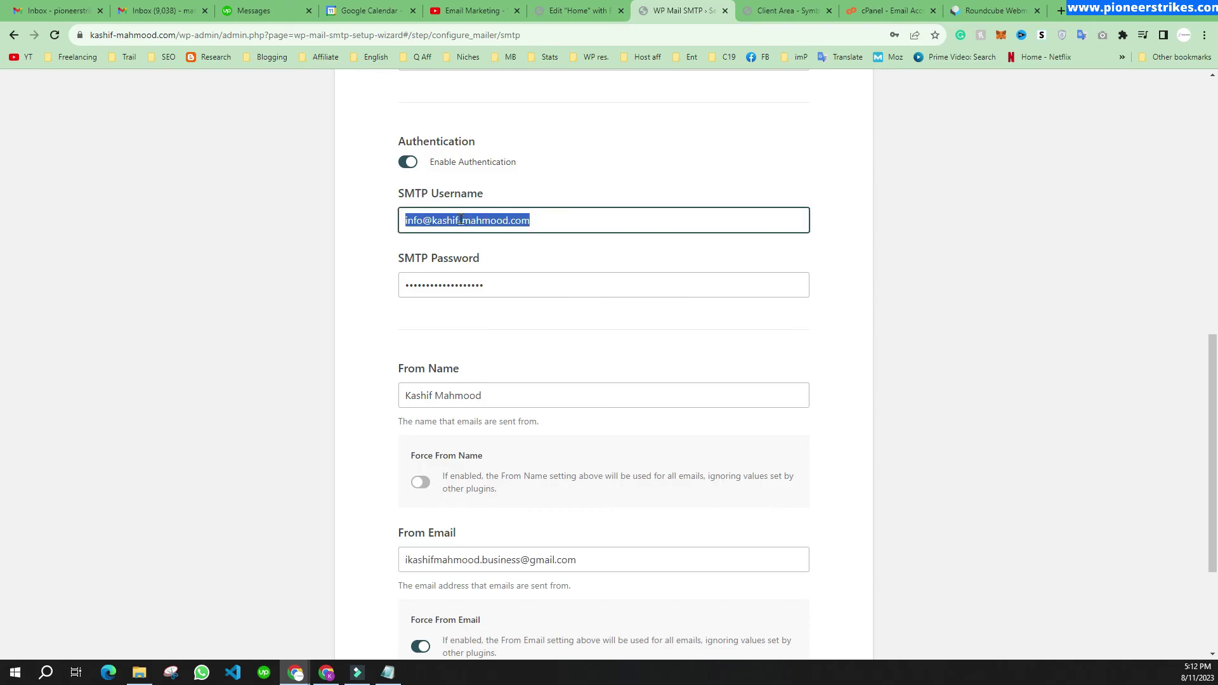
pyautogui.hotkey('ctrl', 'c')
pyautogui.scroll(-3, 523, 280)
pyautogui.tripleClick(555, 369)
pyautogui.hotkey('ctrl', 'v')
pyautogui.click(767, 552)
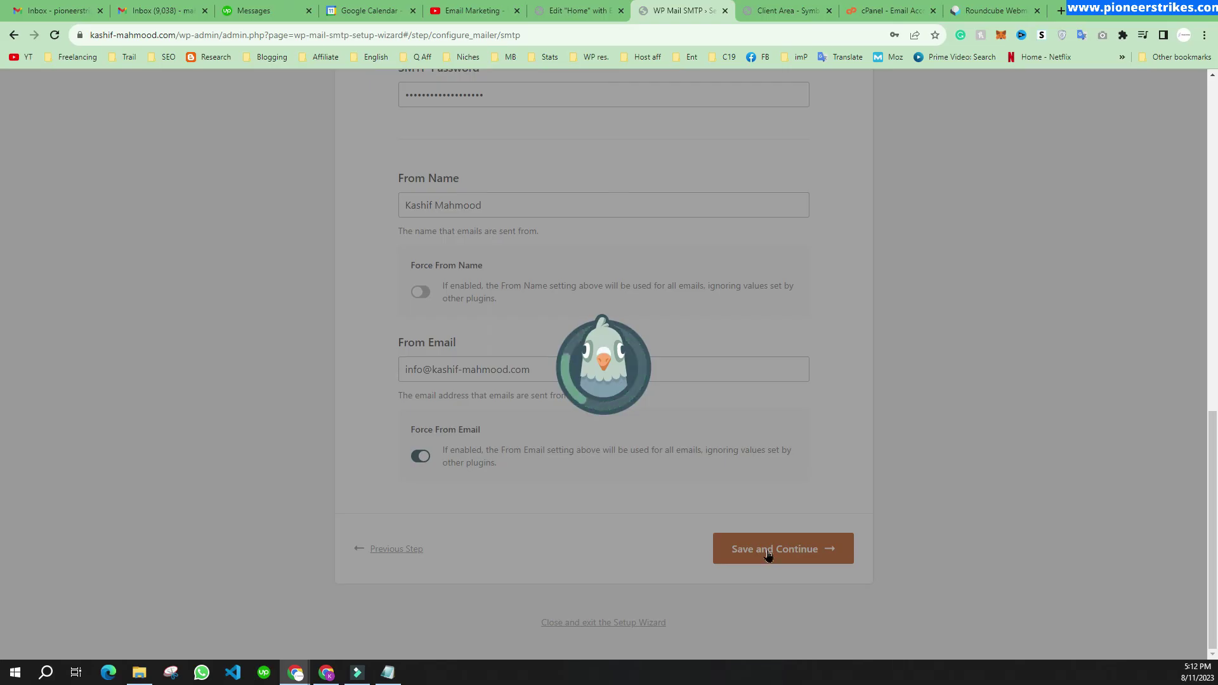
pyautogui.scroll(-7, 550, 436)
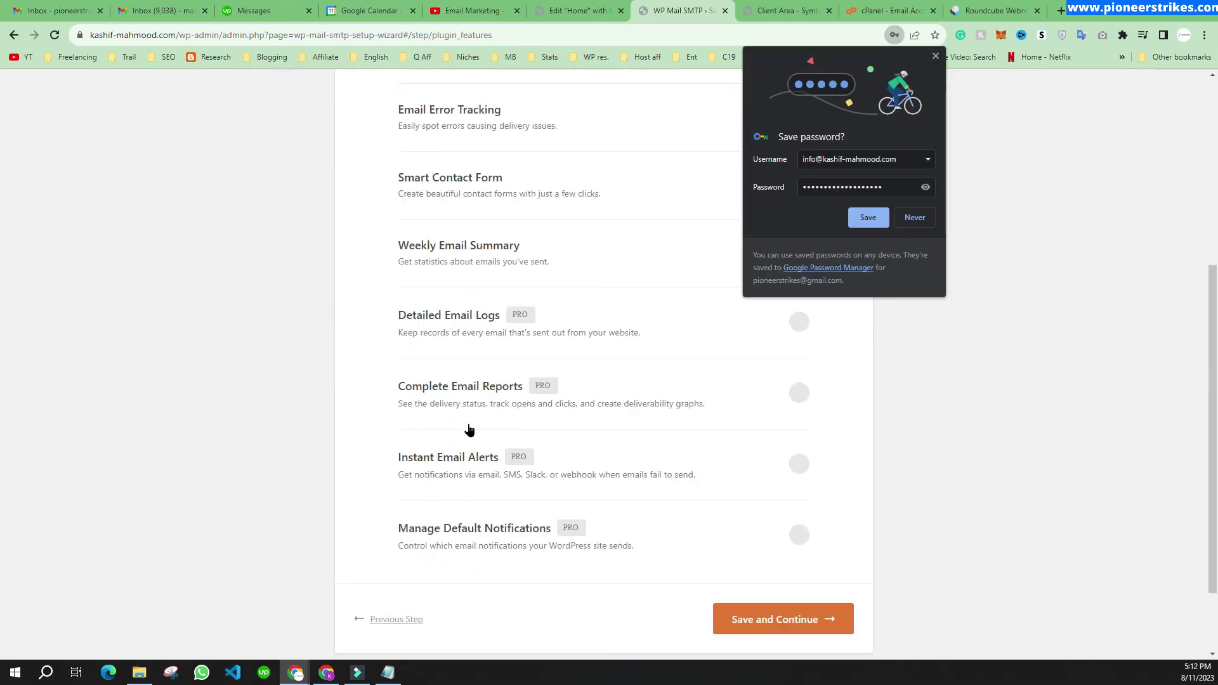
# Step: Save the mailbox login in Chrome, keep default features and recommendations email, and continue
pyautogui.click(867, 217)
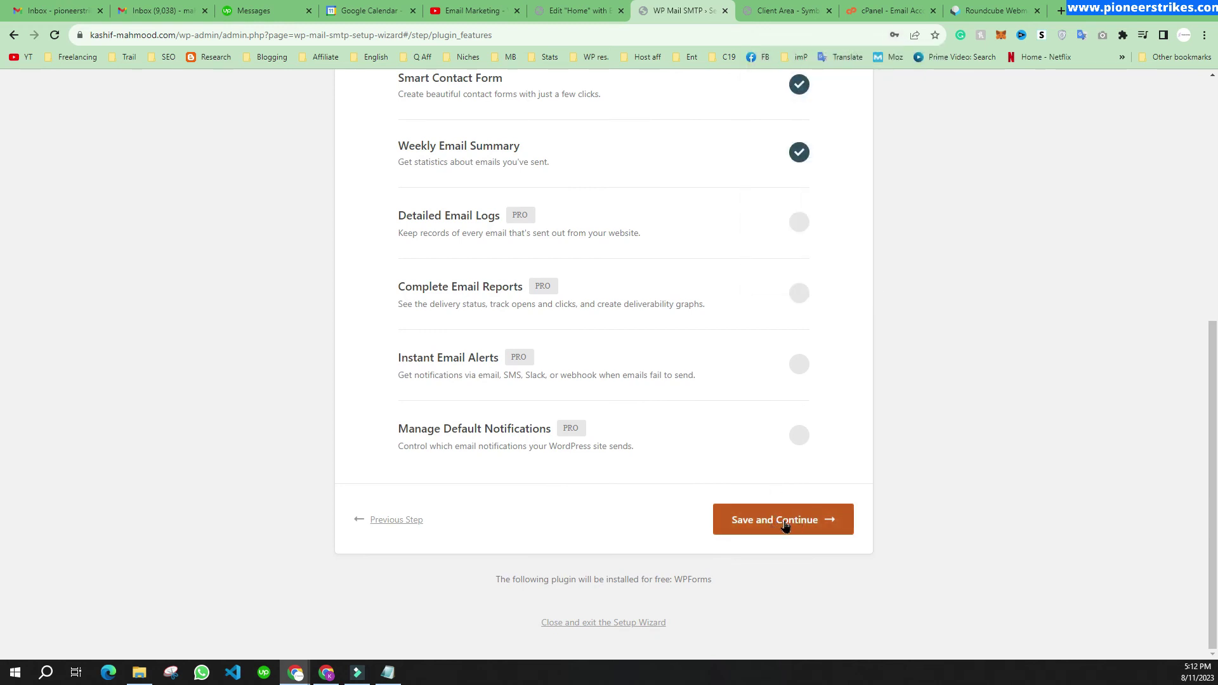
pyautogui.click(785, 525)
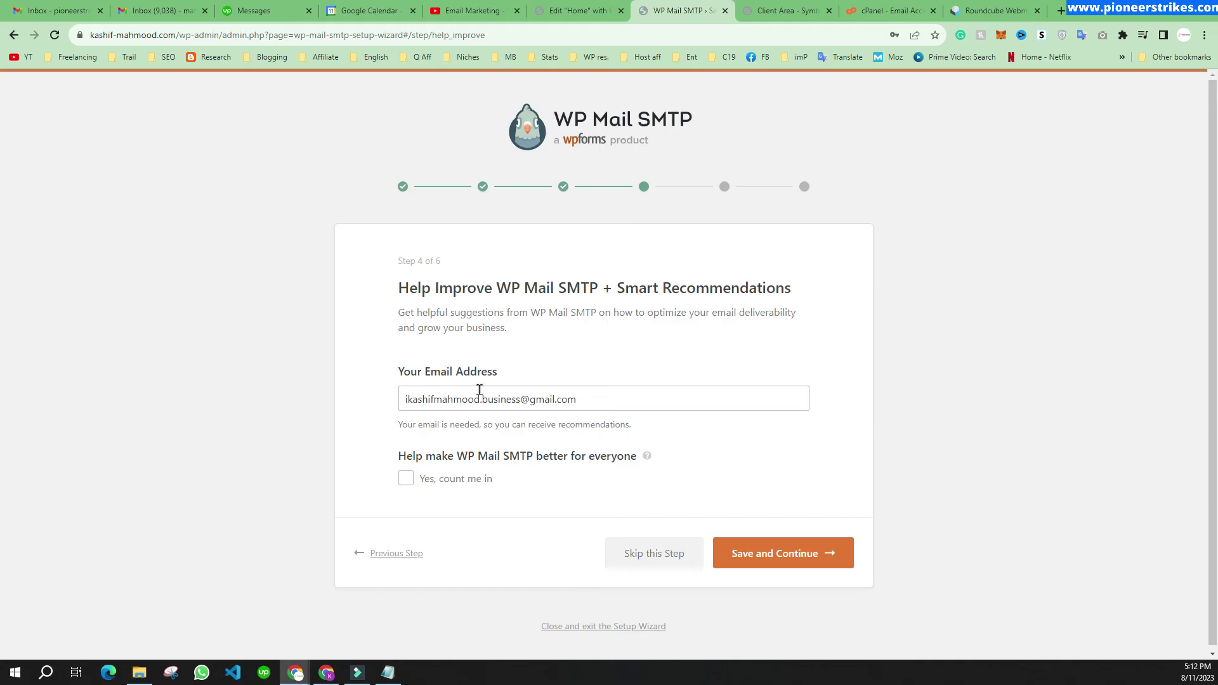
pyautogui.moveTo(407, 401); pyautogui.dragTo(594, 400)
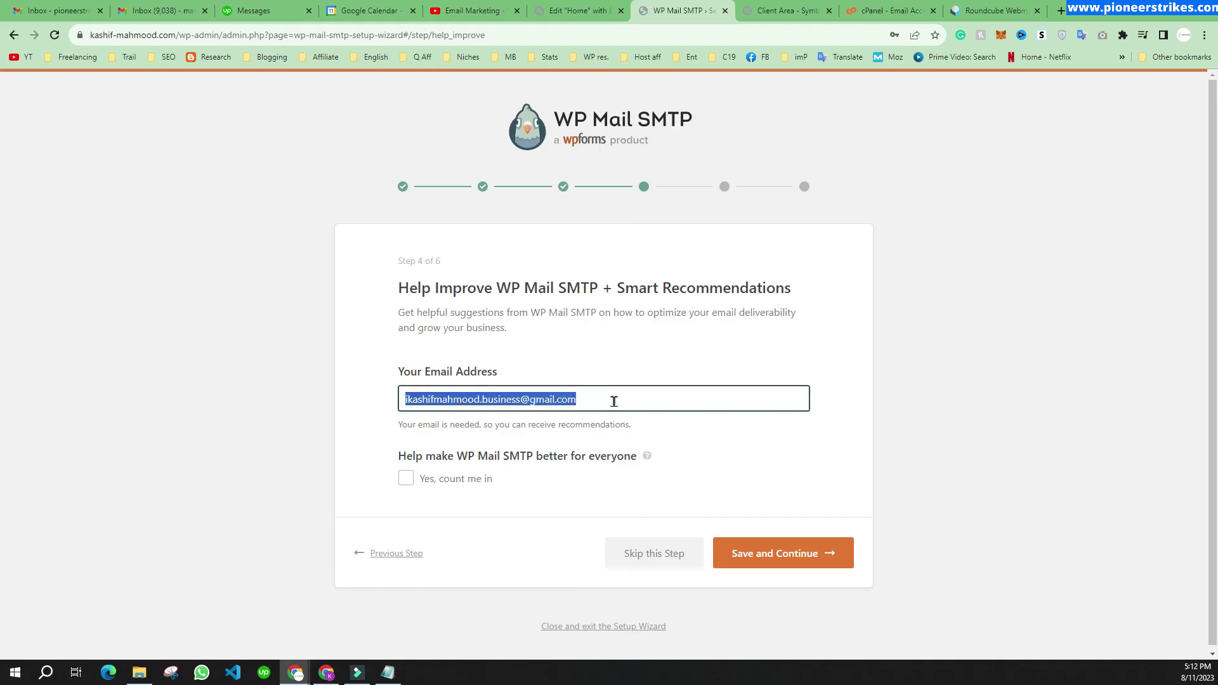
pyautogui.click(312, 383)
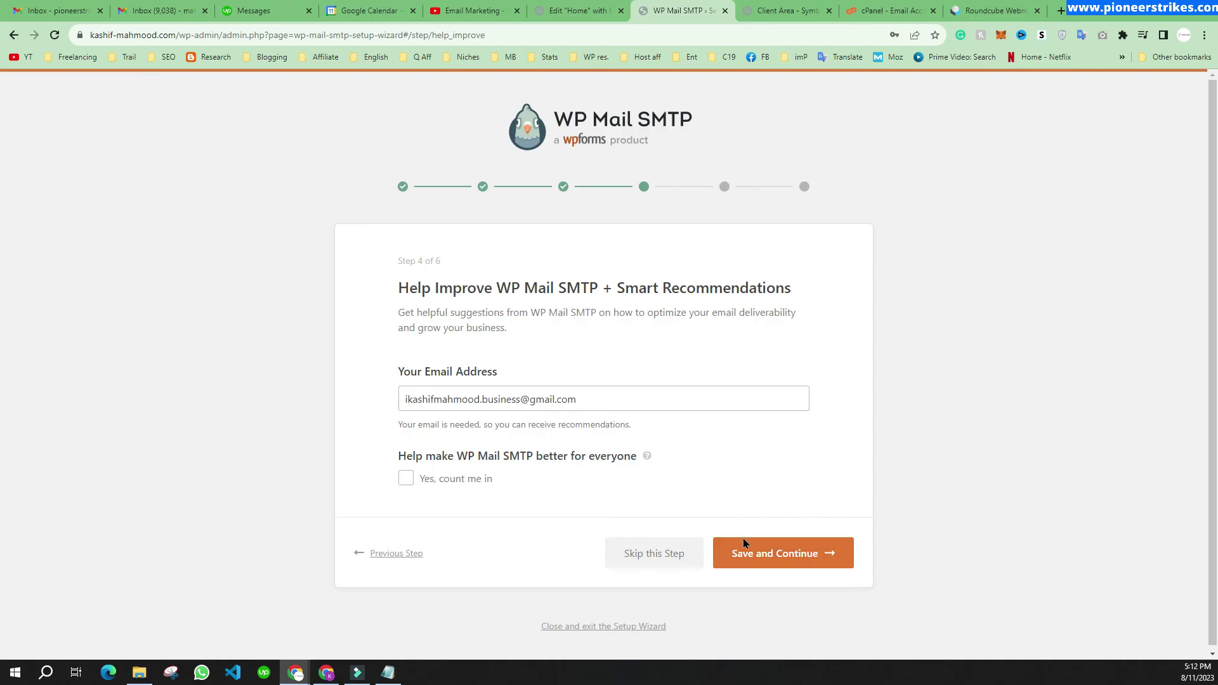
pyautogui.click(789, 554)
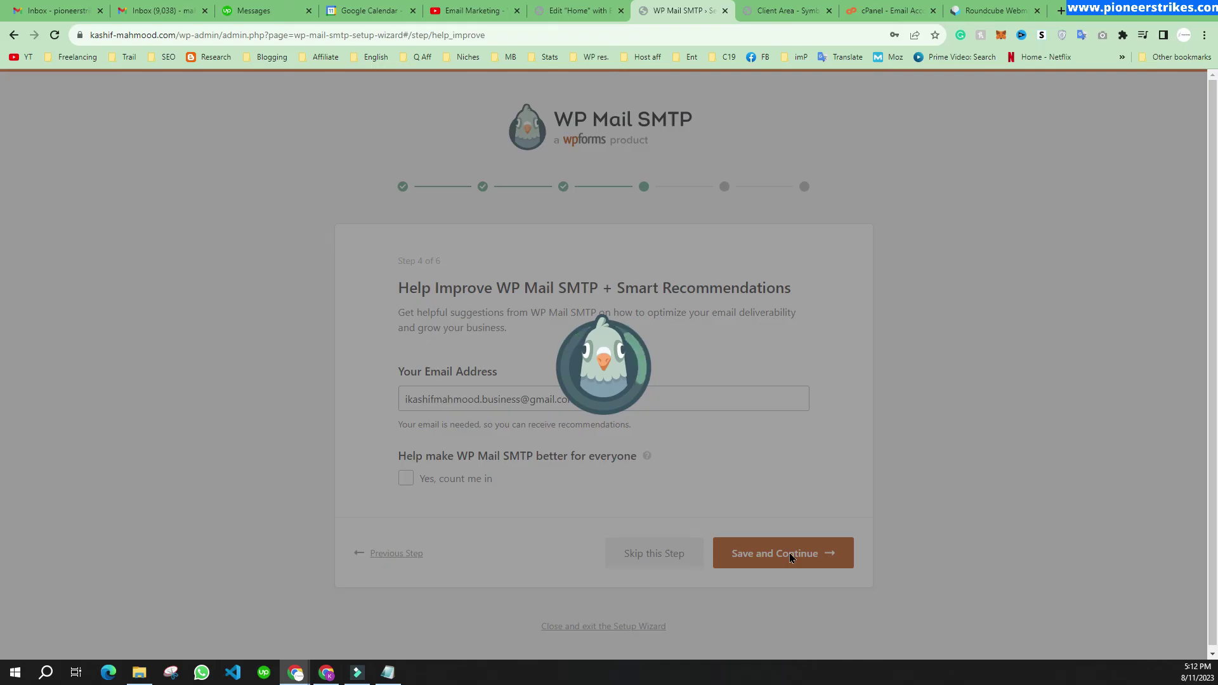
# Step: Skip the license key step and open the Send a Test Email page from the congratulations screen
pyautogui.scroll(-3, 657, 494)
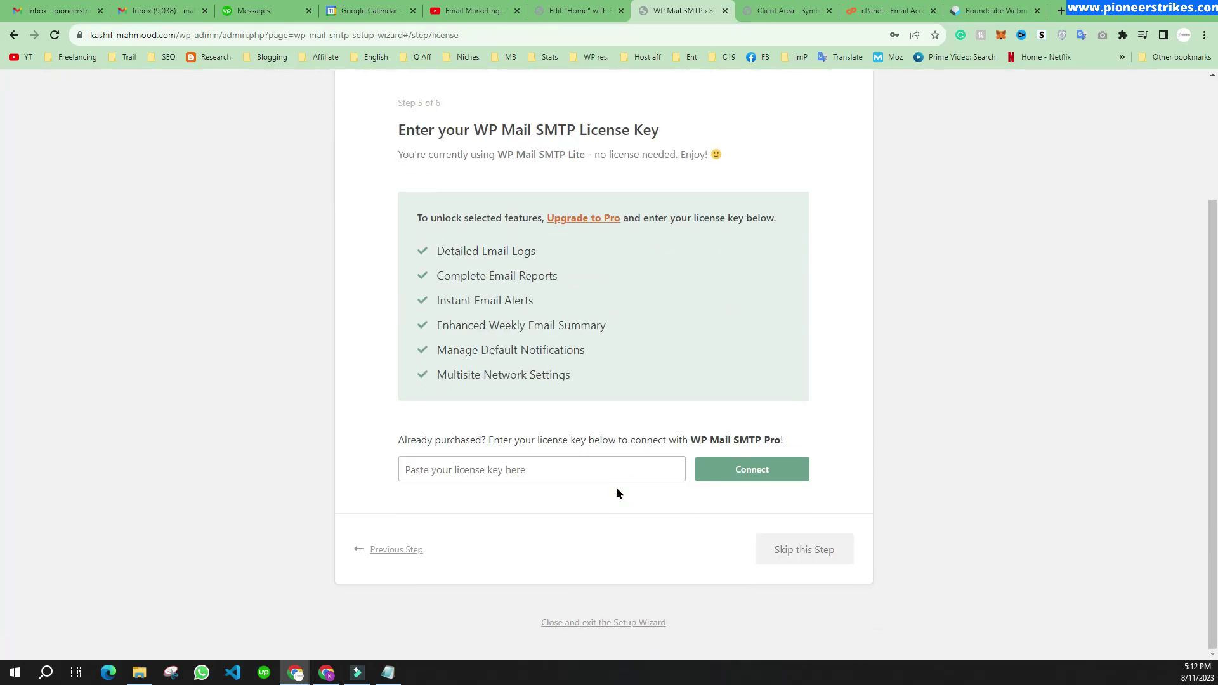
pyautogui.click(805, 540)
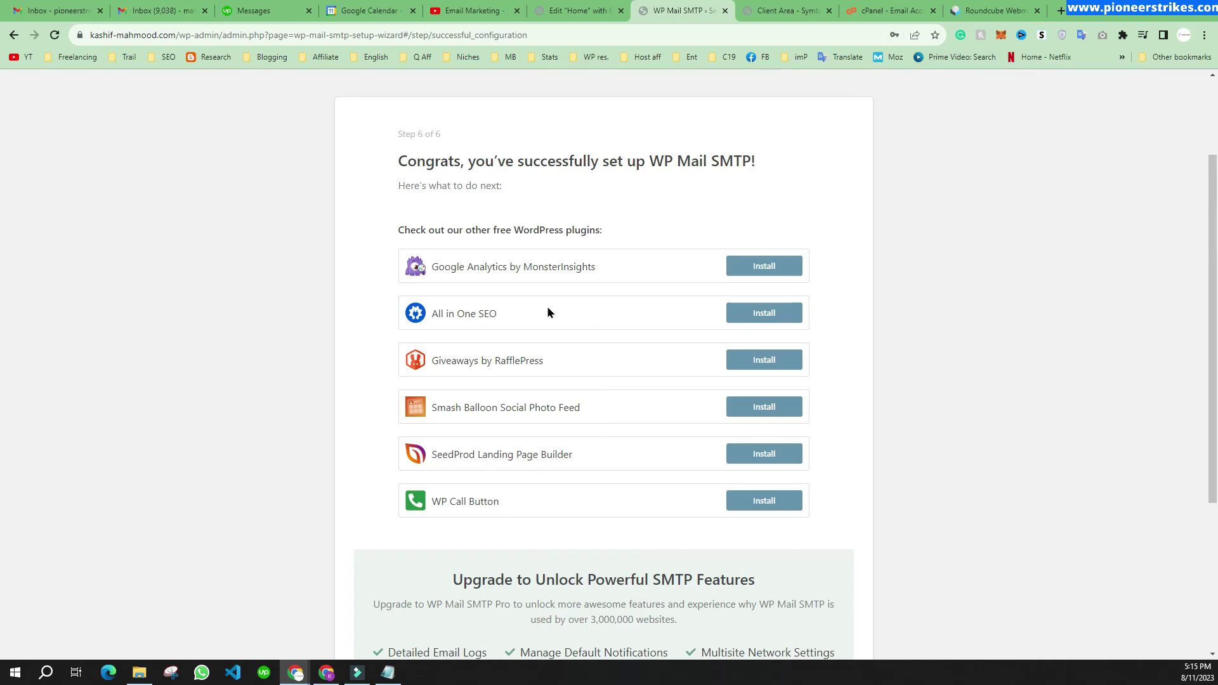
pyautogui.moveTo(590, 162); pyautogui.dragTo(787, 160)
pyautogui.click(787, 160)
pyautogui.scroll(-4, 448, 294)
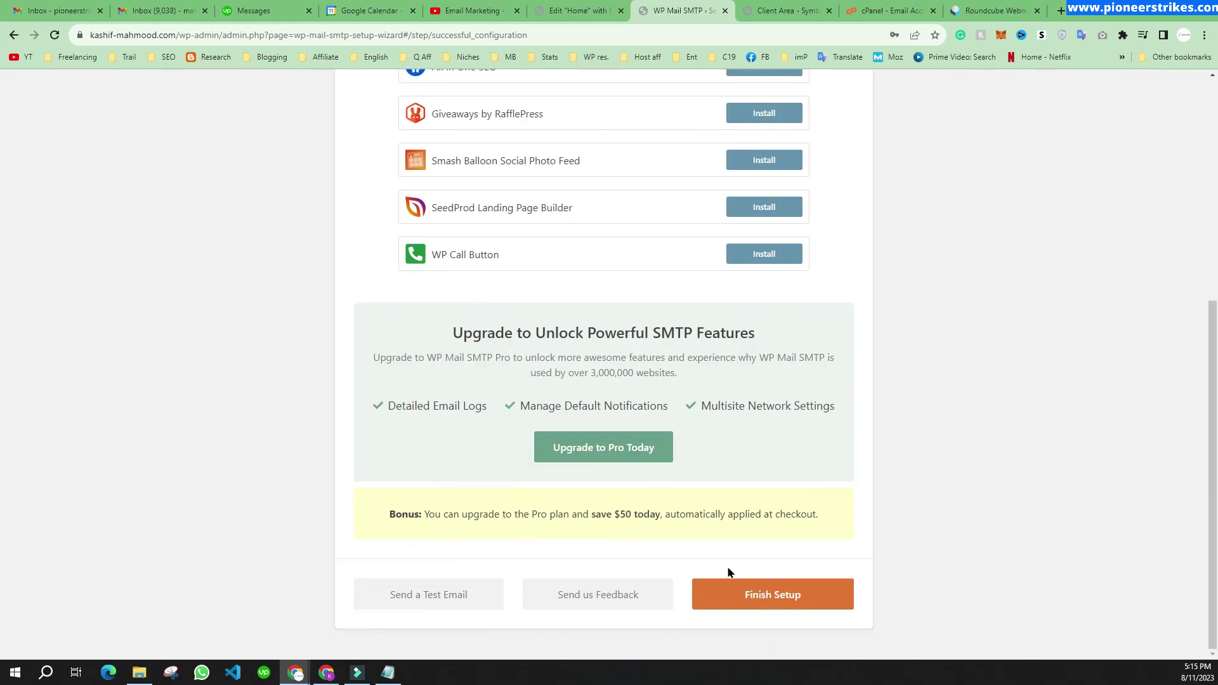
pyautogui.click(420, 598)
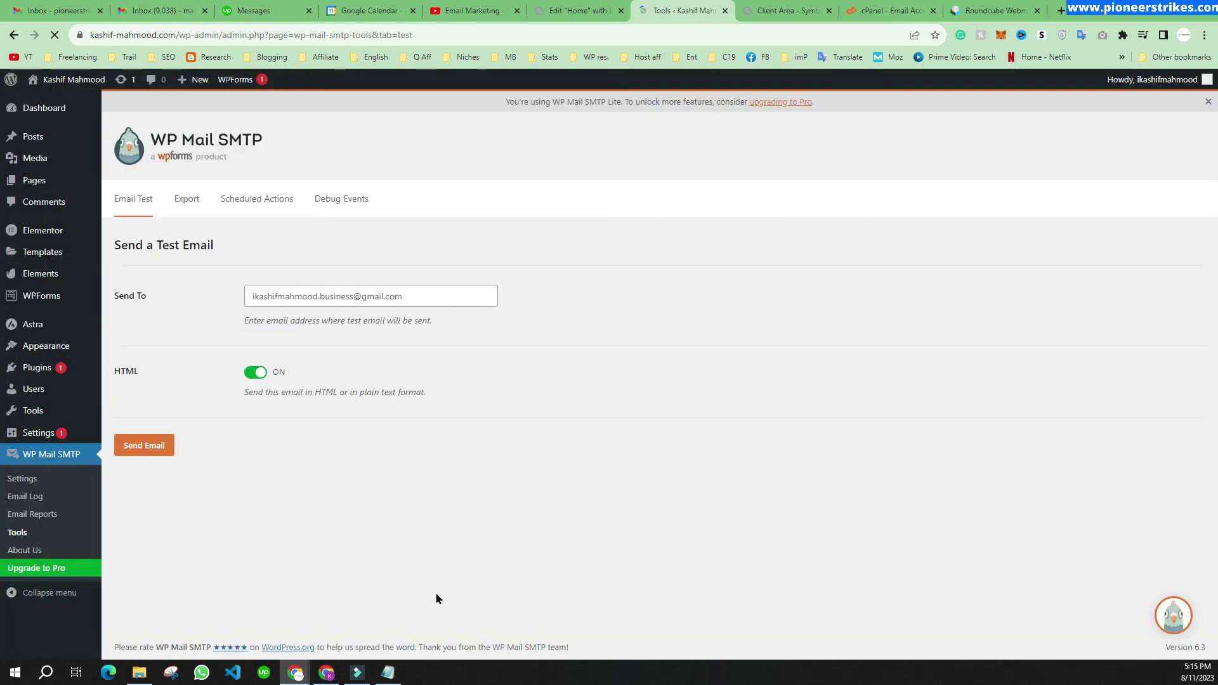
pyautogui.moveTo(391, 295); pyautogui.dragTo(223, 298)
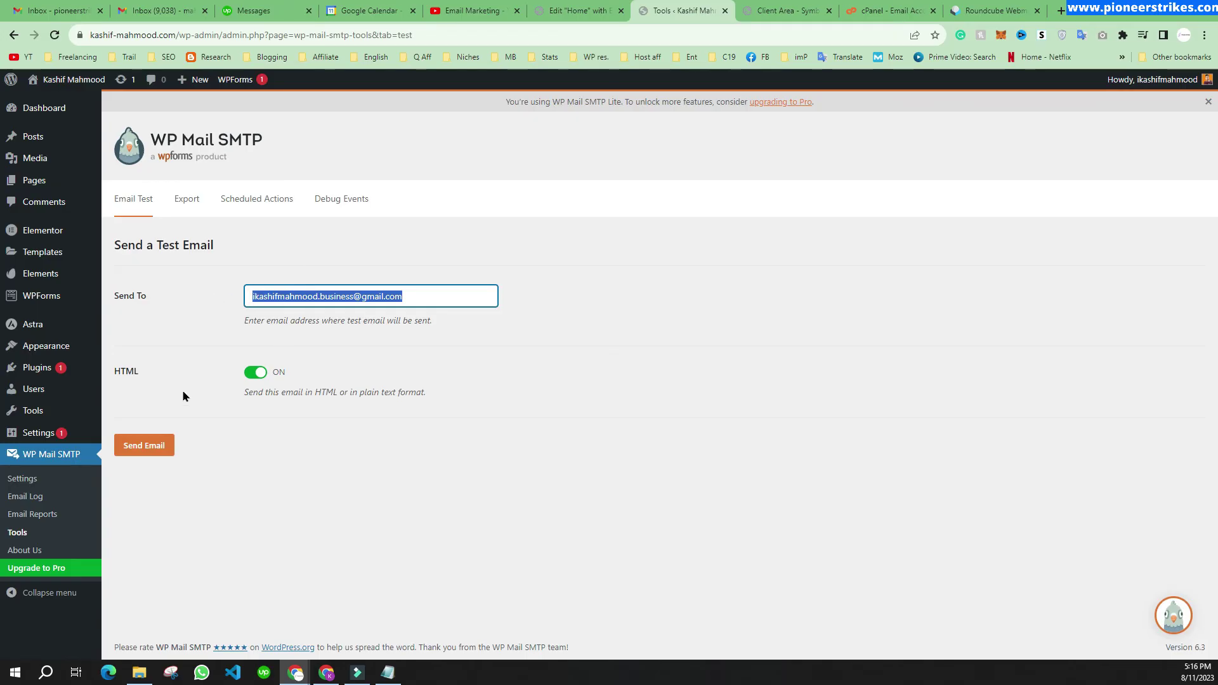
# Step: Send the test email and confirm success, with SPF passing and DMARC recommended
pyautogui.click(153, 449)
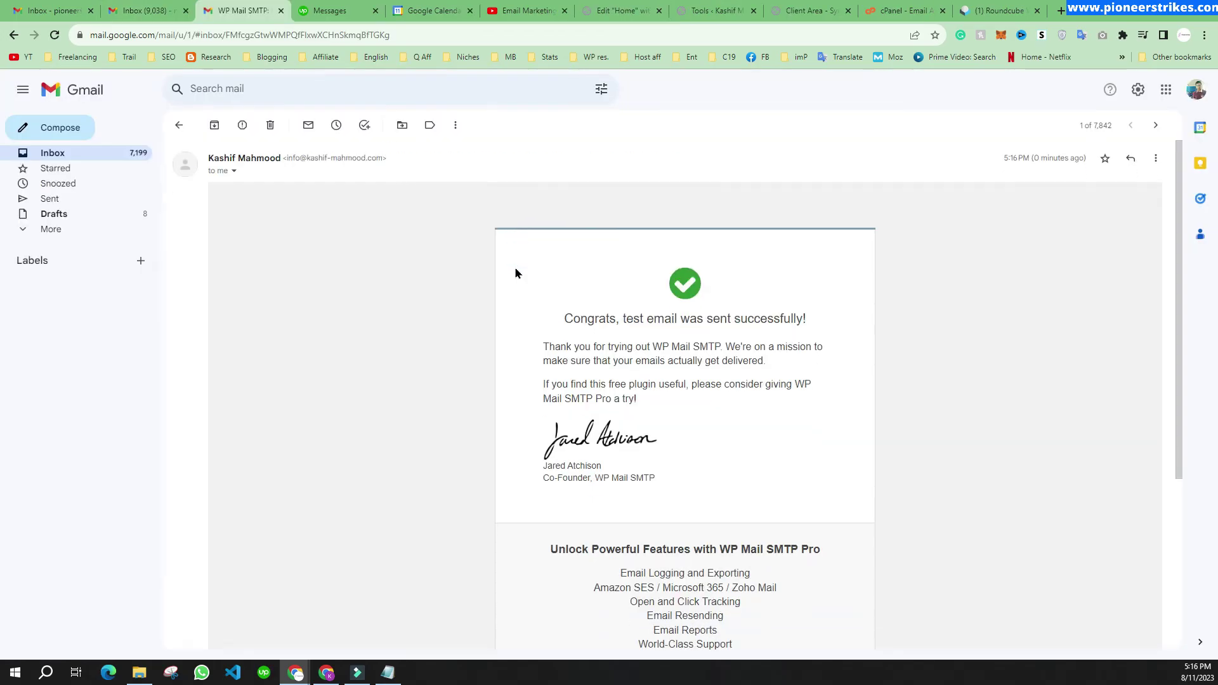
pyautogui.scroll(-2, 516, 271)
pyautogui.moveTo(546, 229); pyautogui.dragTo(869, 323)
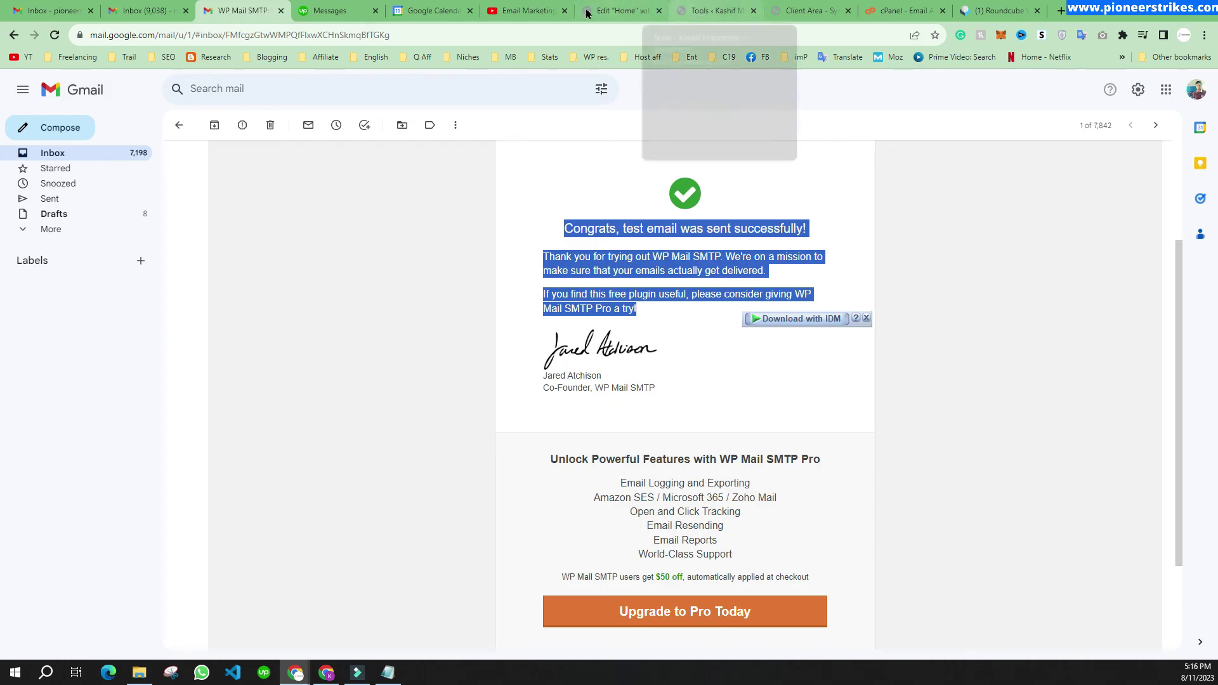
pyautogui.click(713, 11)
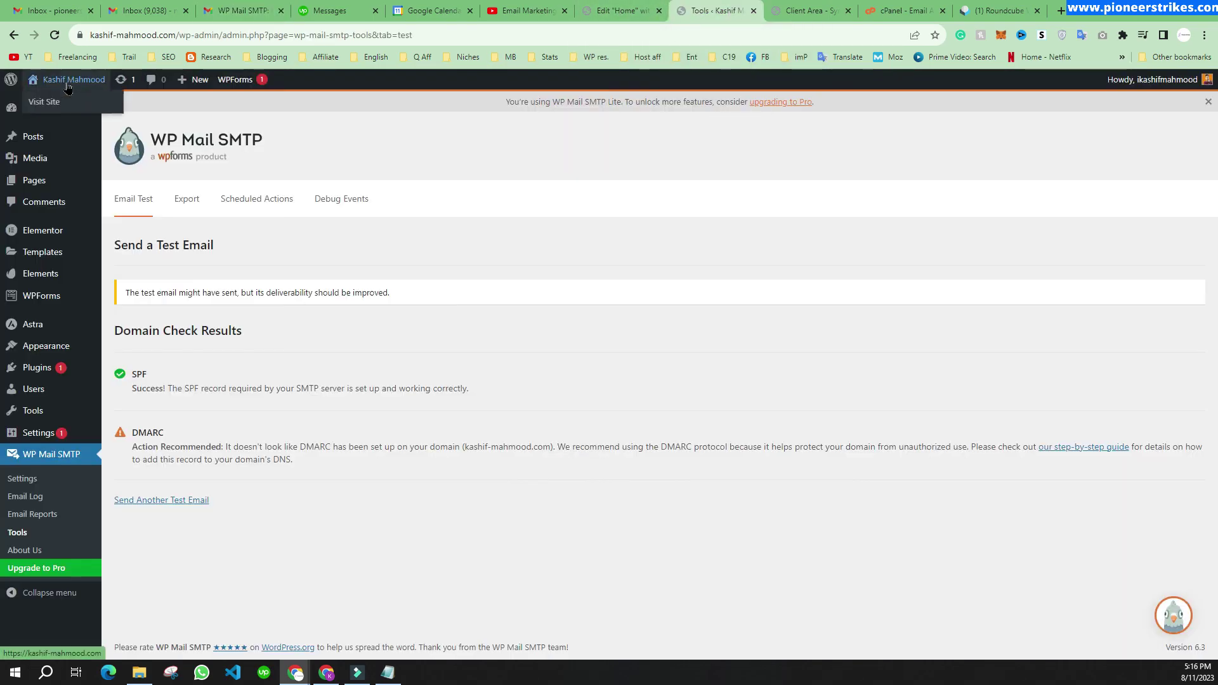
# Step: Submit the live site's contact form using the autofilled saved name and email
pyautogui.click(60, 102)
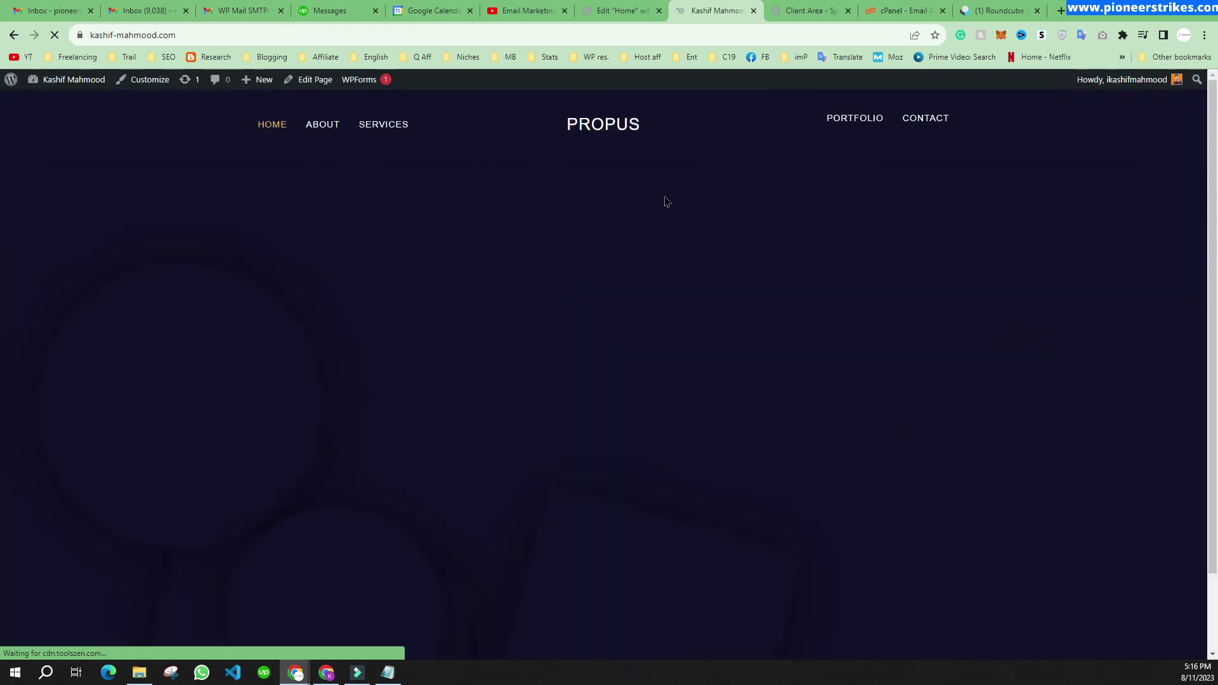
pyautogui.scroll(-3, 381, 279)
pyautogui.click(307, 230)
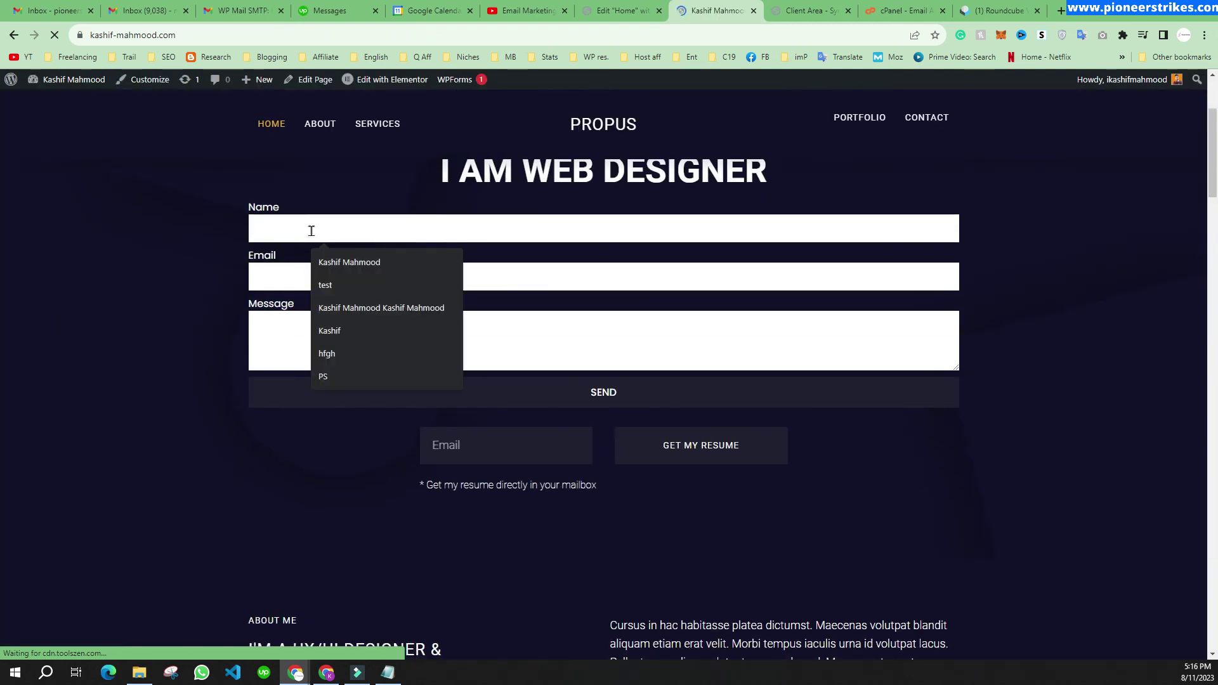
pyautogui.click(339, 261)
pyautogui.click(283, 274)
pyautogui.click(355, 314)
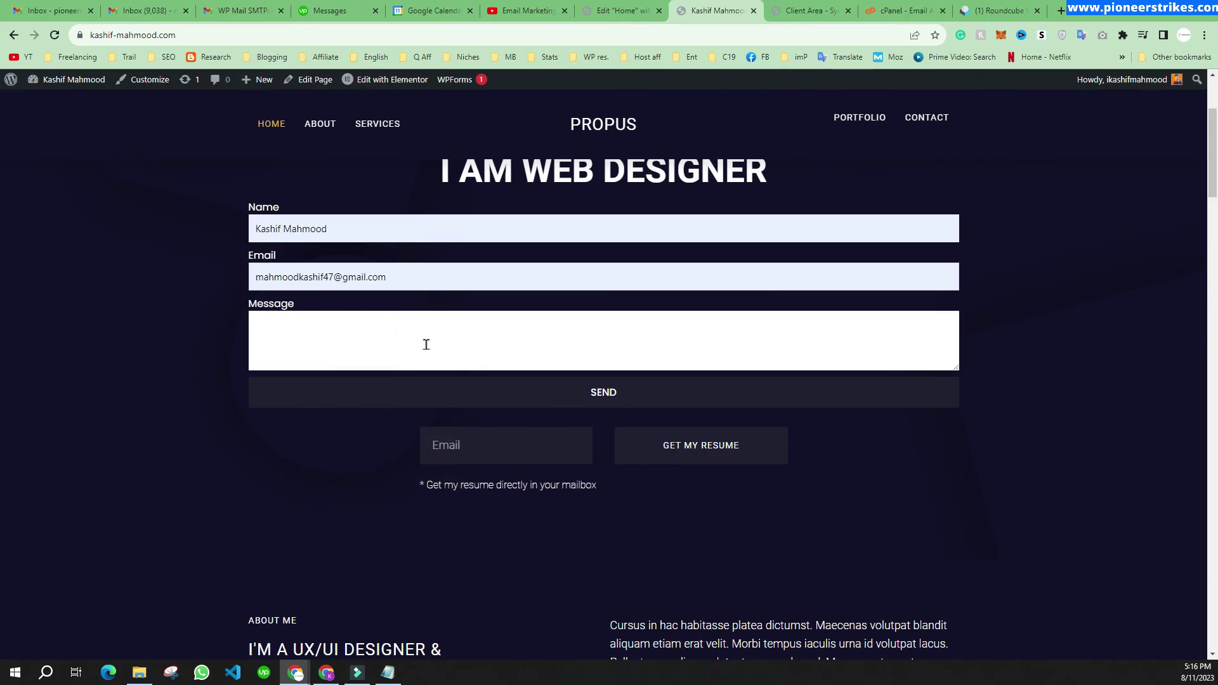
pyautogui.click(612, 398)
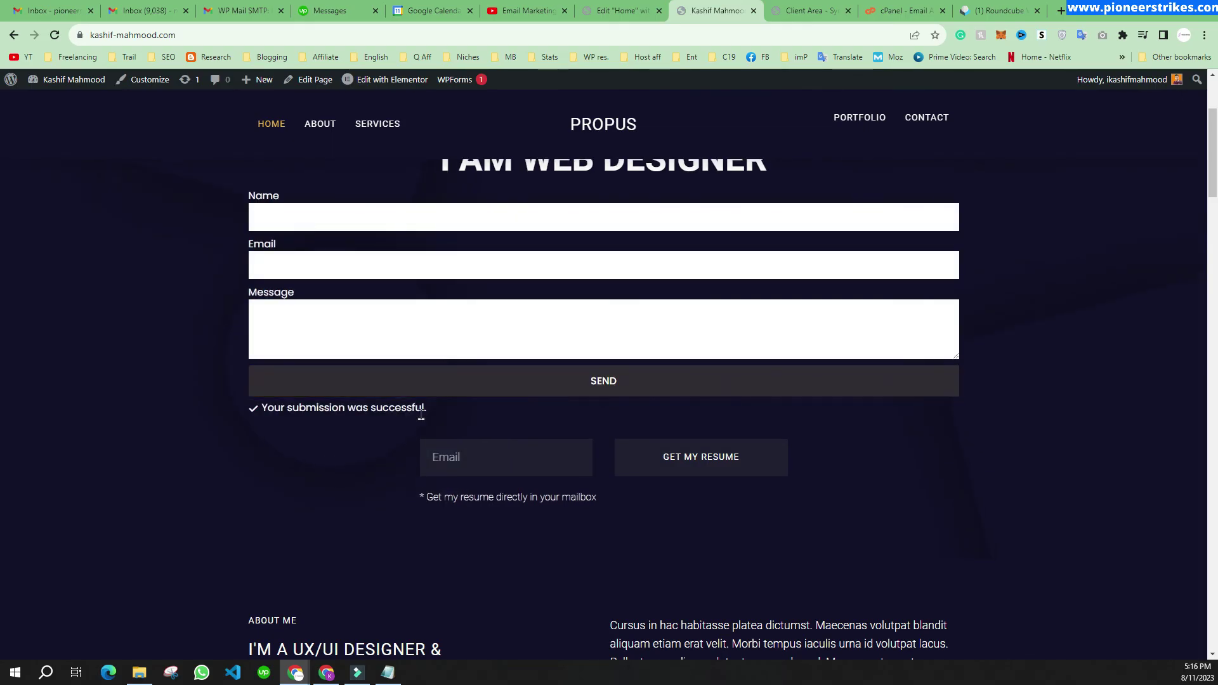
pyautogui.tripleClick(217, 416)
# Step: Submit the resume request form with a saved email address and confirm the success message
pyautogui.click(124, 393)
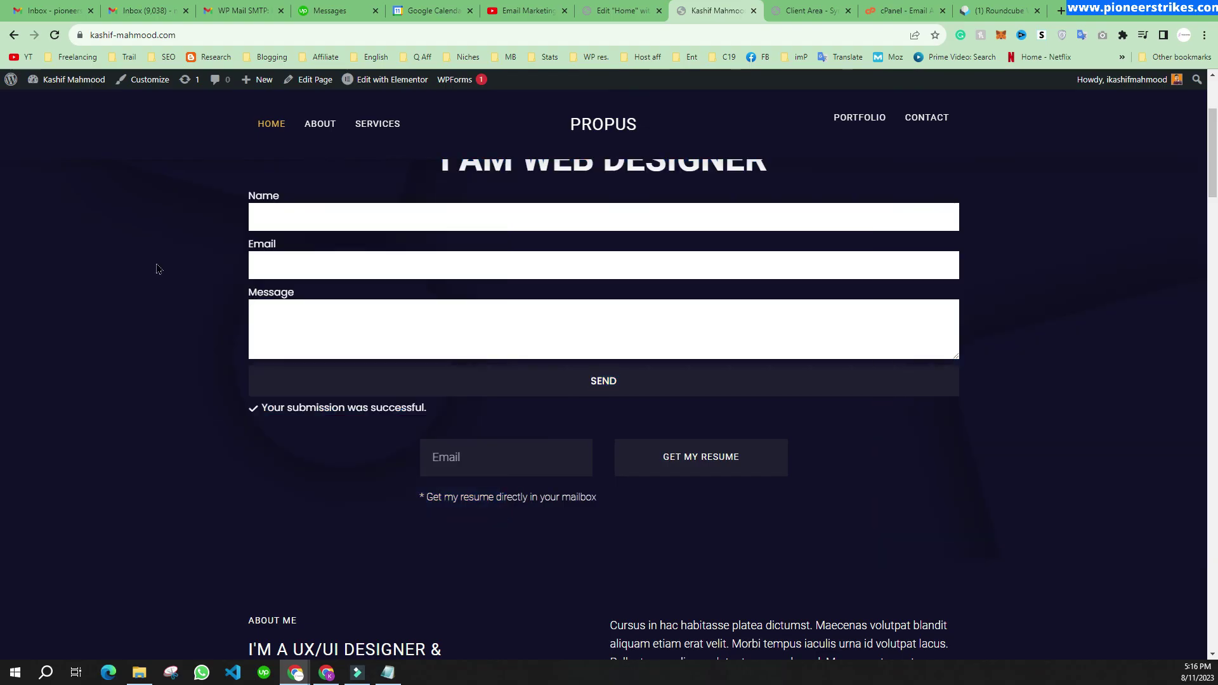
pyautogui.click(530, 459)
pyautogui.write('sfdf')
pyautogui.press('BackSpace')
pyautogui.click(448, 458)
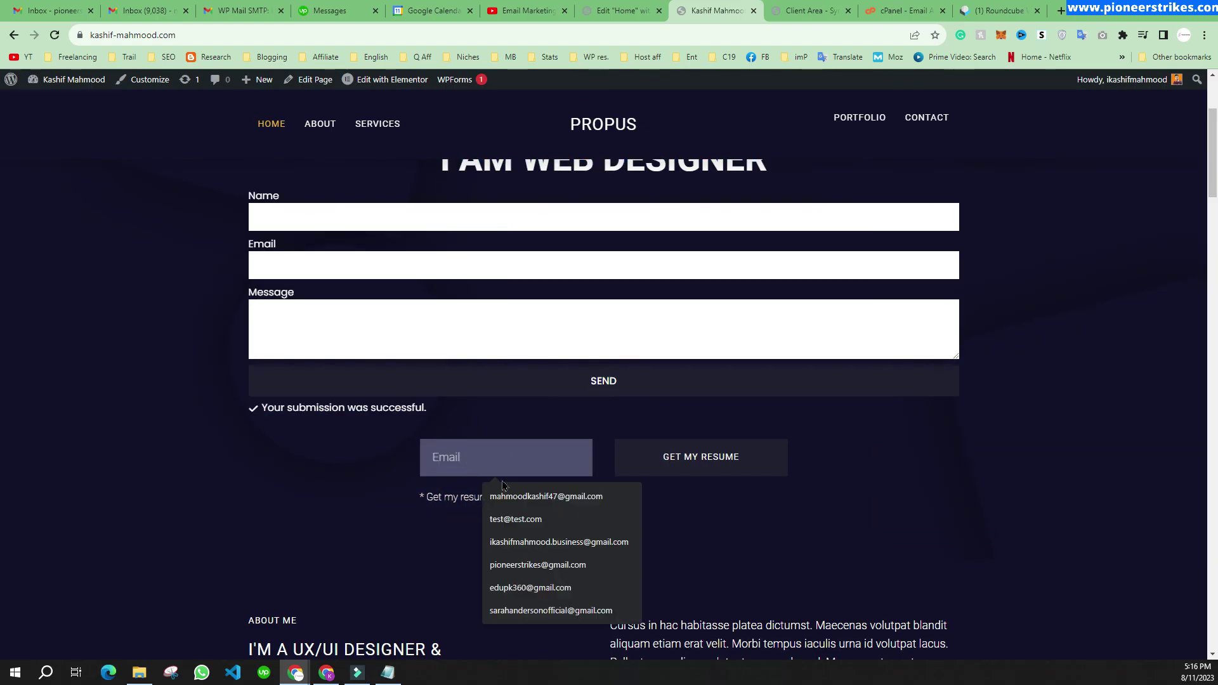
pyautogui.press('Down')
pyautogui.press('Return')
pyautogui.press('Return')
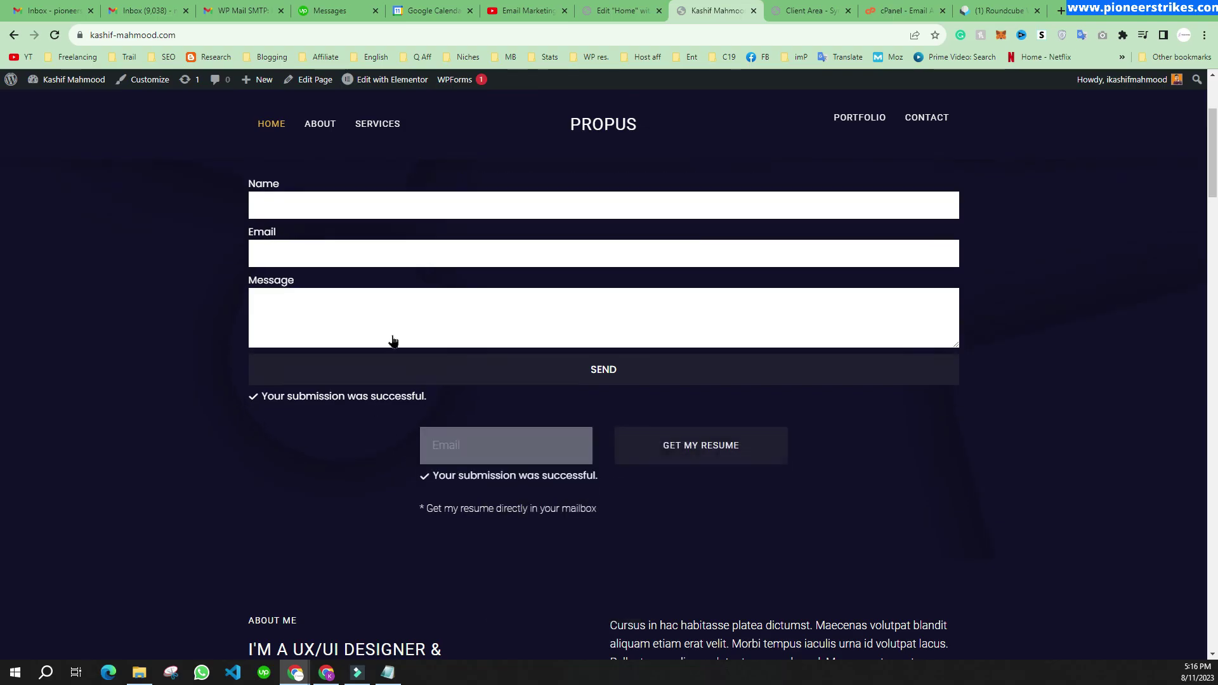
pyautogui.moveTo(433, 476); pyautogui.dragTo(666, 484)
pyautogui.click(655, 486)
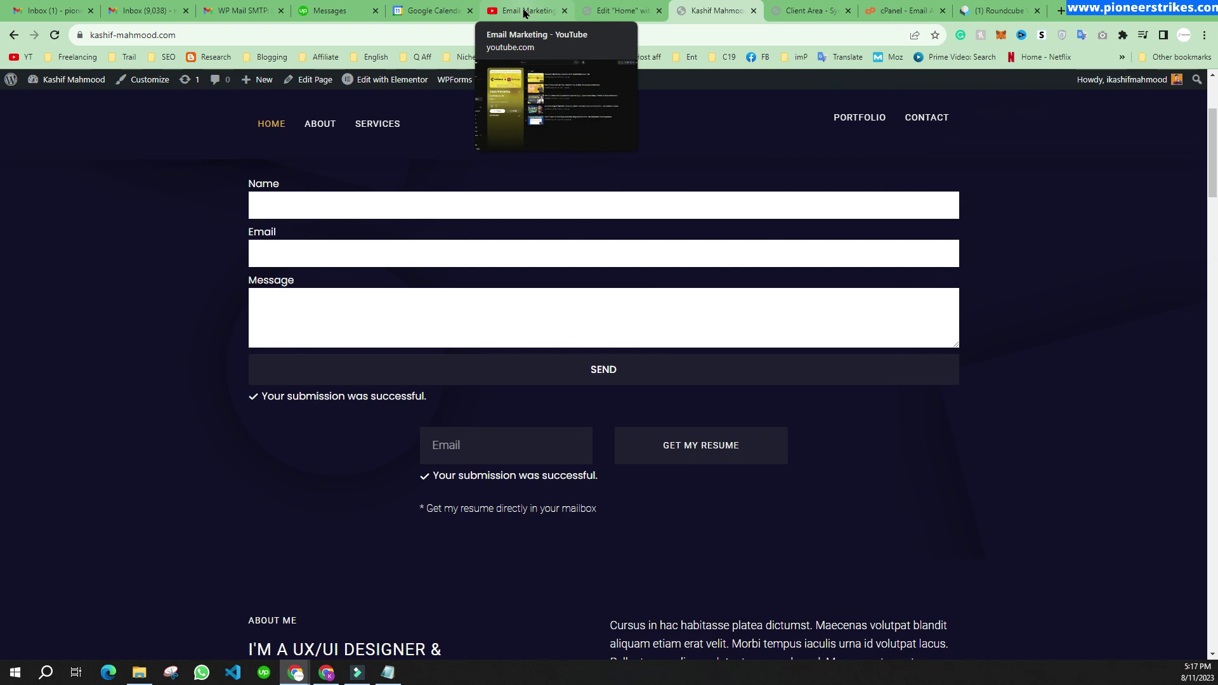
# Step: Switch to the Email Marketing playlist tab on YouTube
pyautogui.click(524, 13)
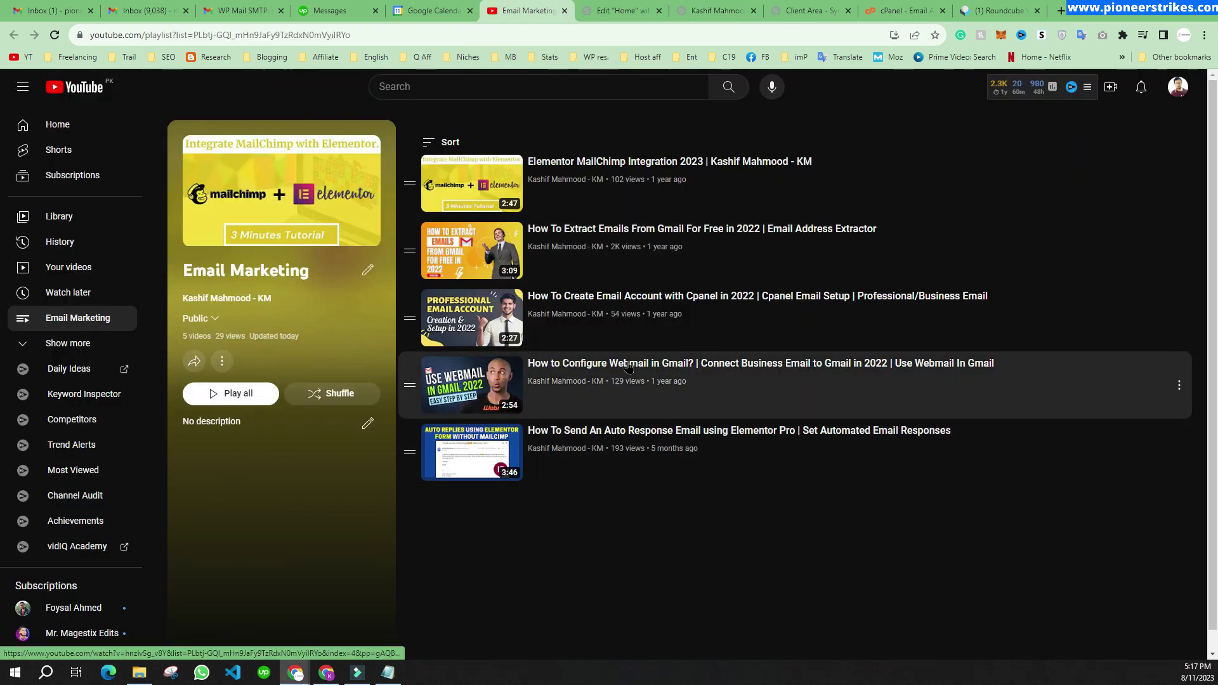